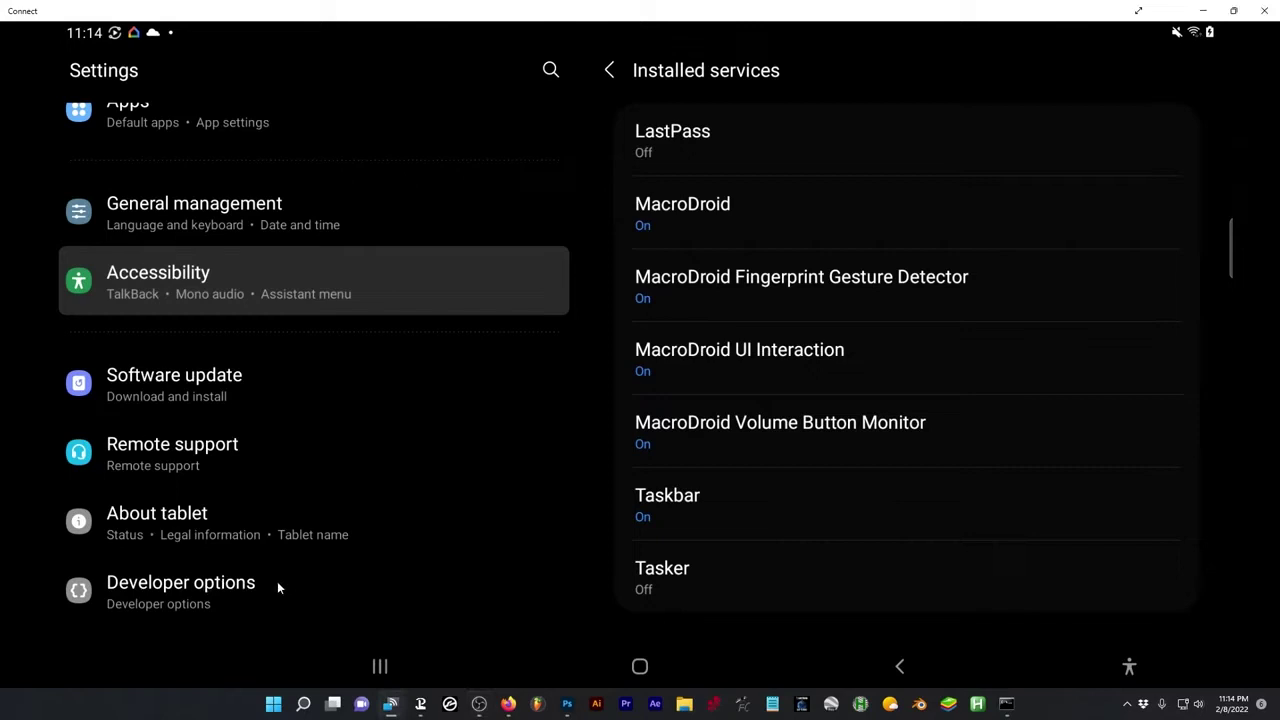
click(278, 588)
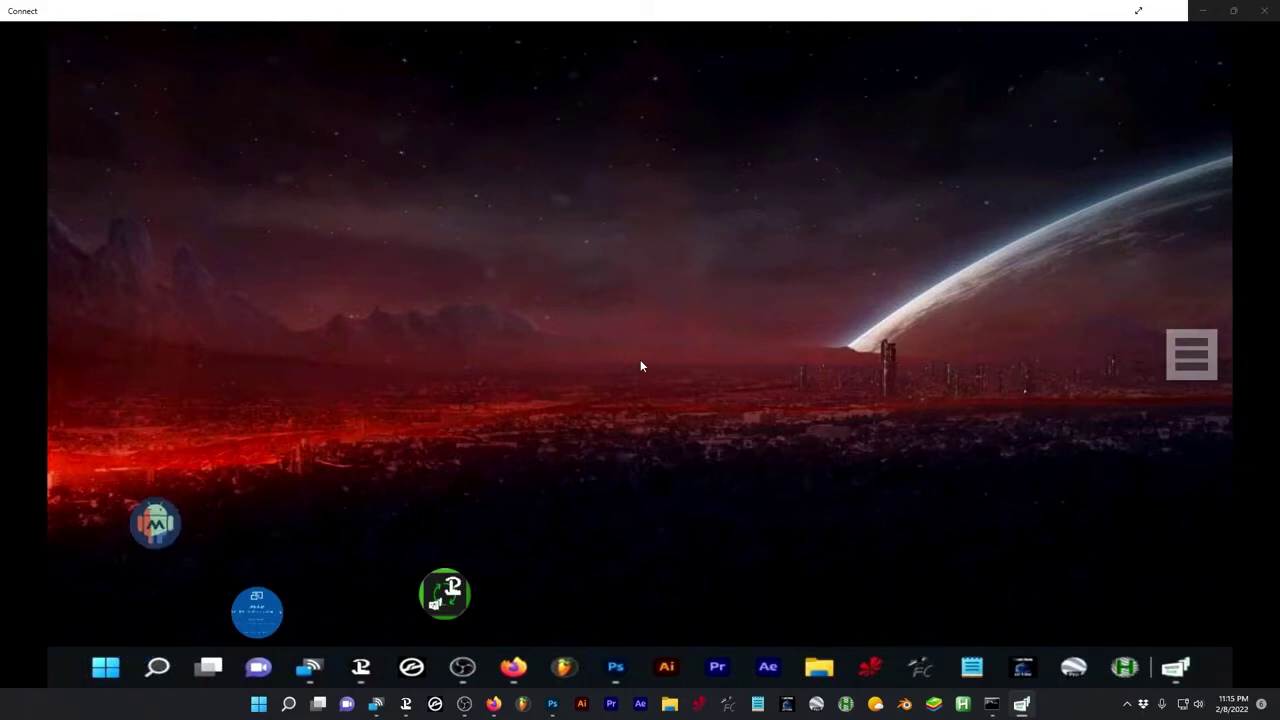
click(105, 667)
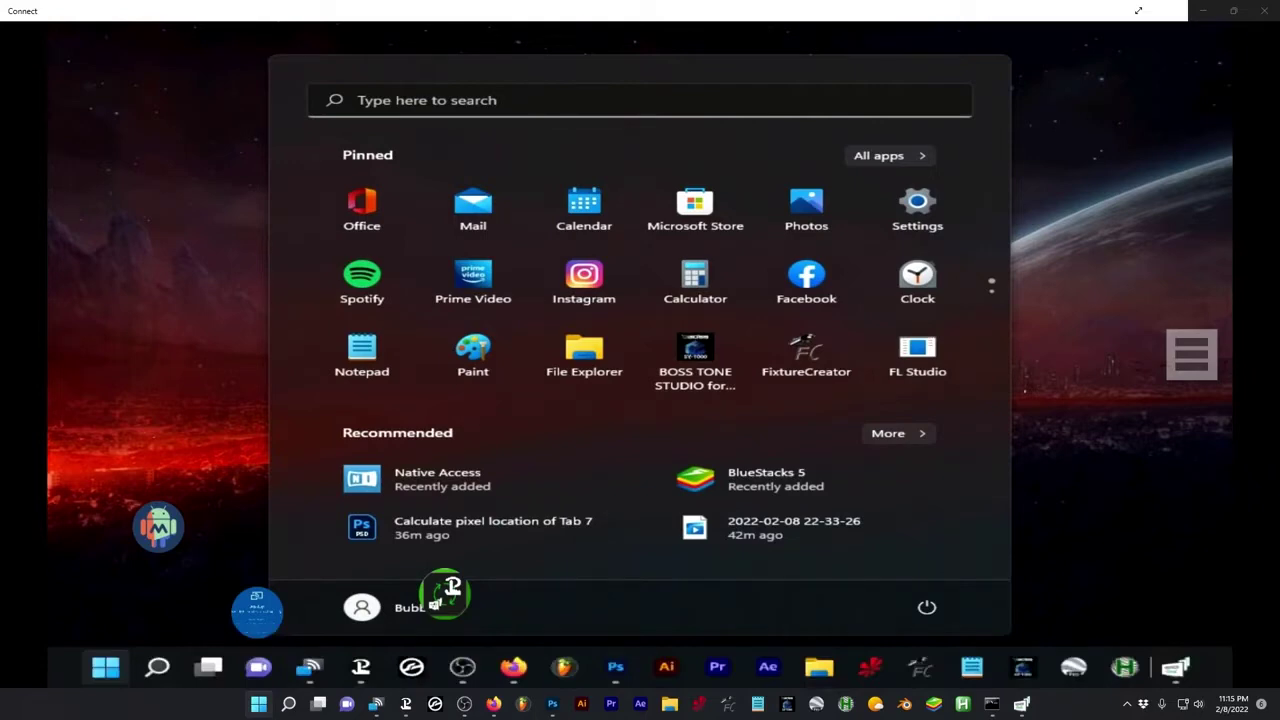
key(super)
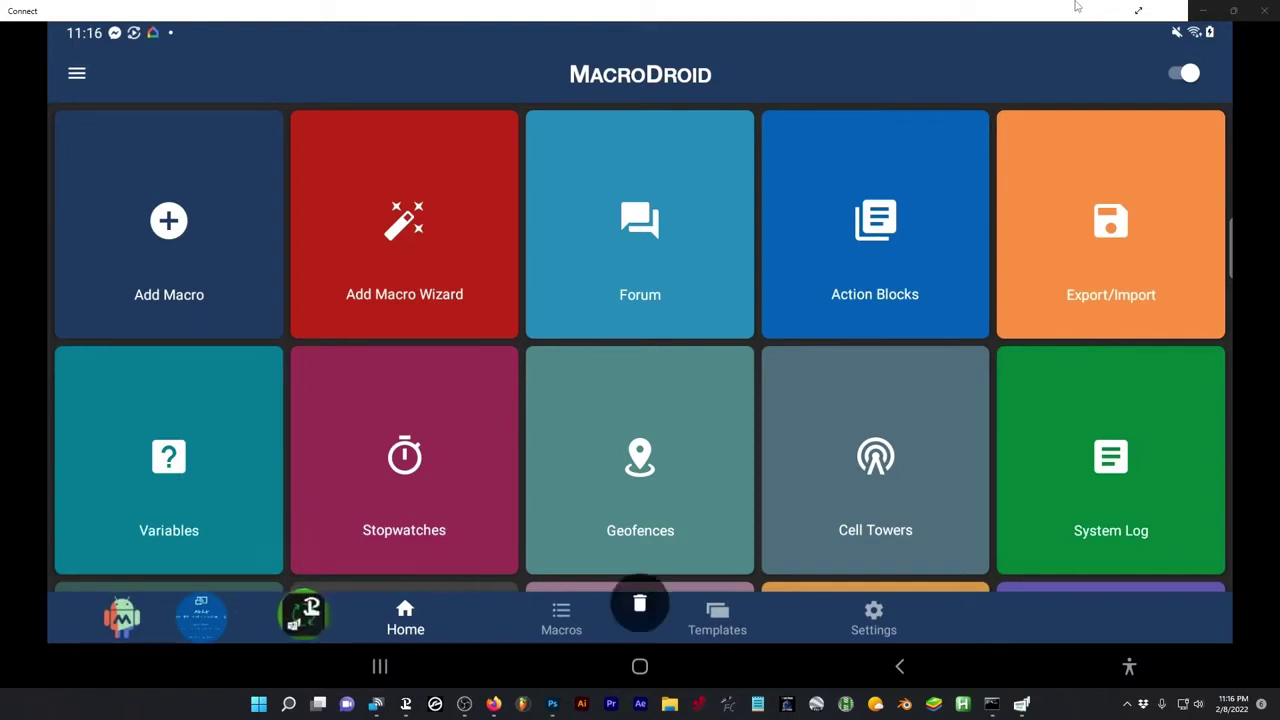
Open the Tp to Sd macro from the macro list and review its trigger and actions.
click(491, 603)
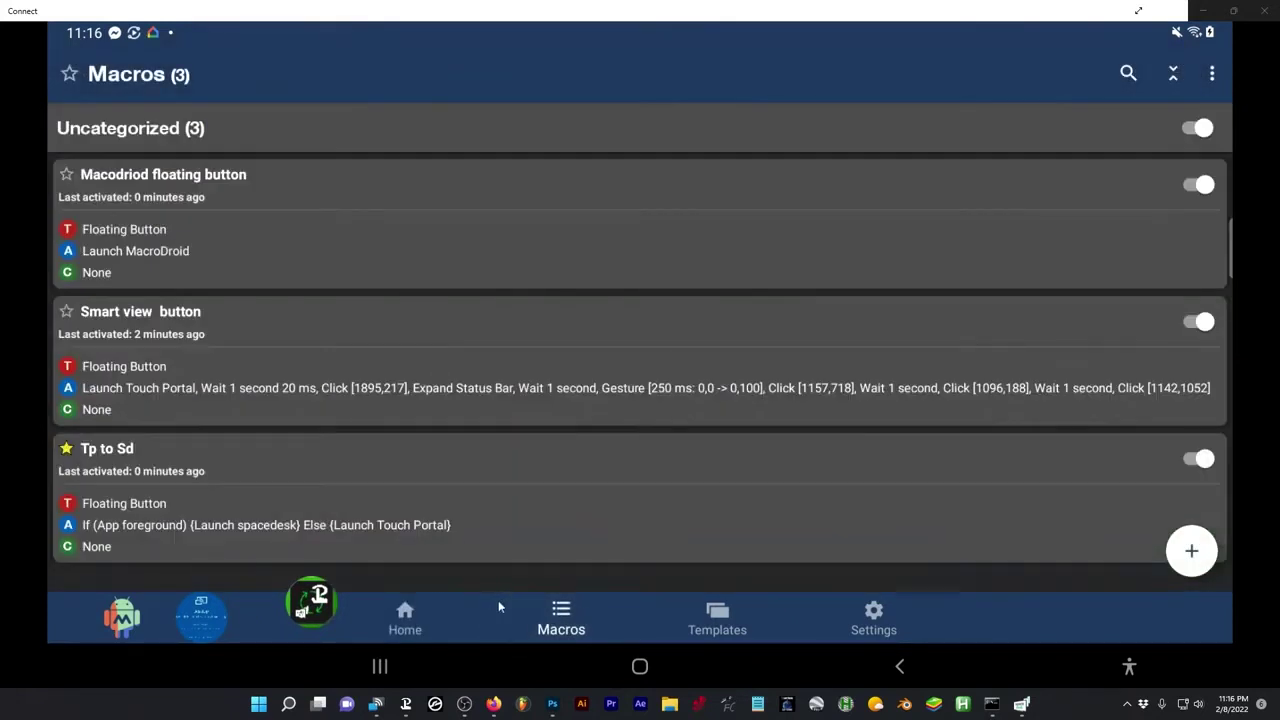
click(226, 471)
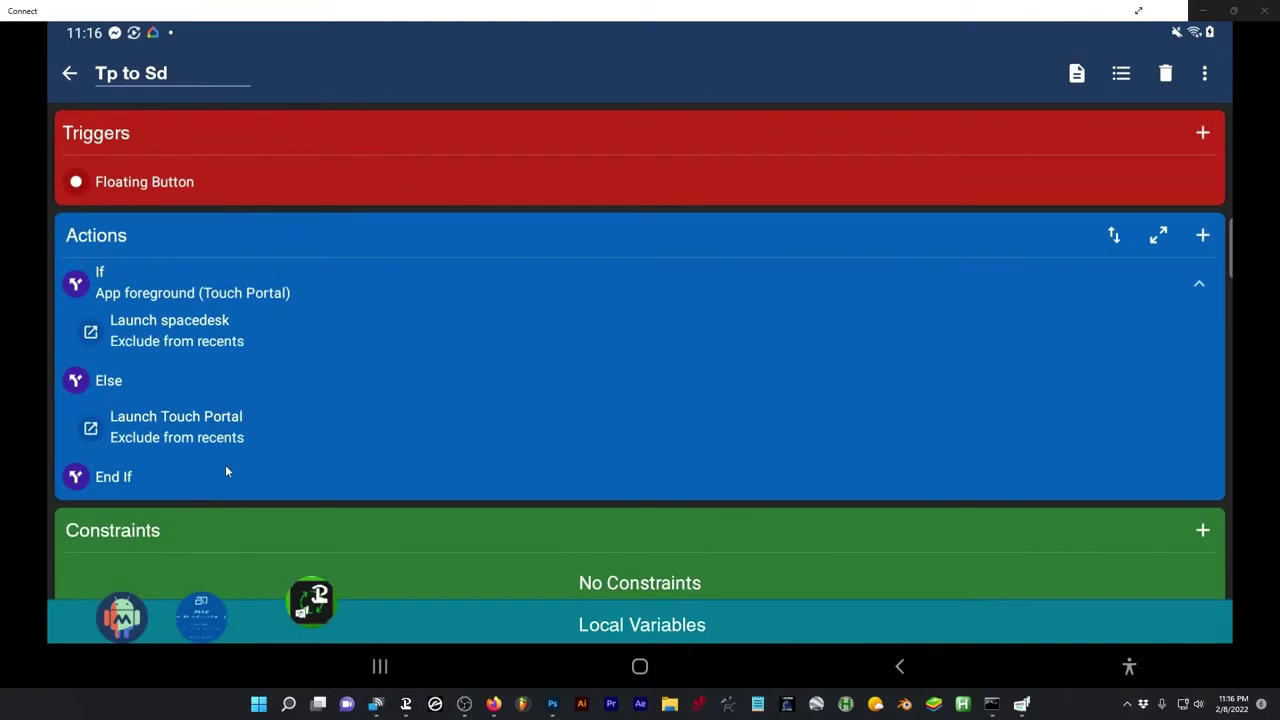
key(Escape)
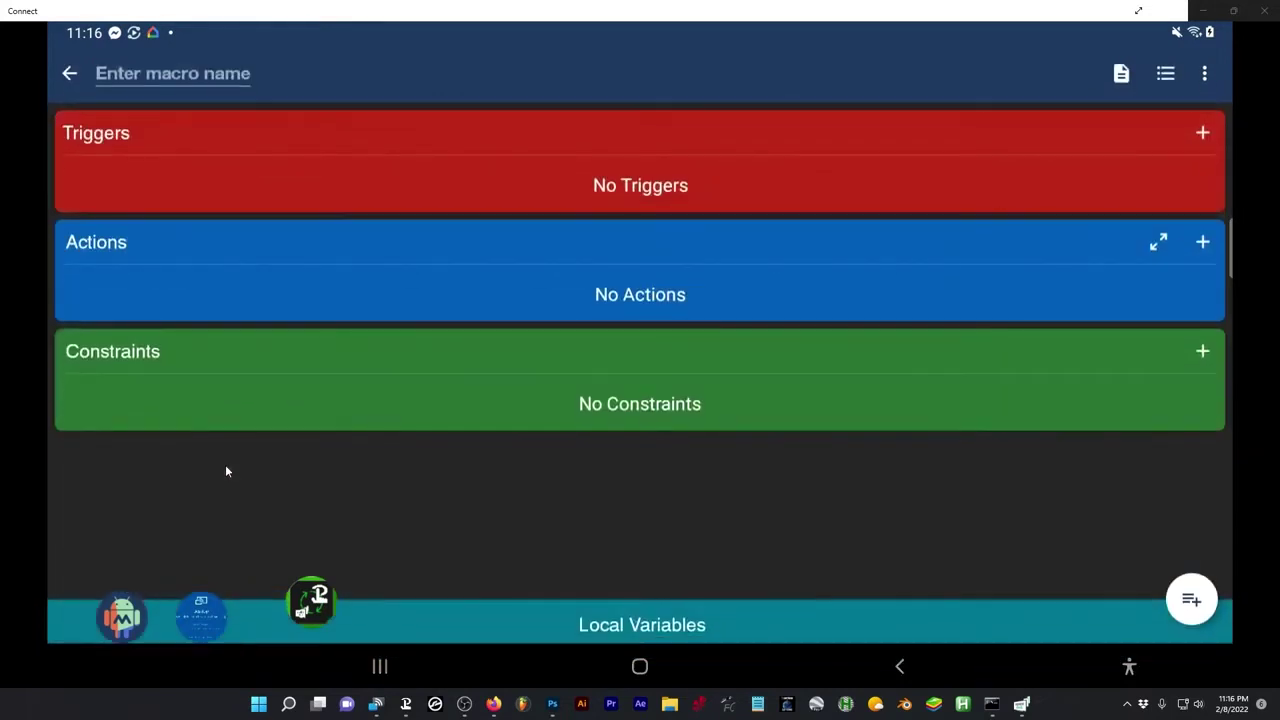
Add a Floating Button trigger to a new macro, using the green-bordered user icon for the button.
click(1197, 140)
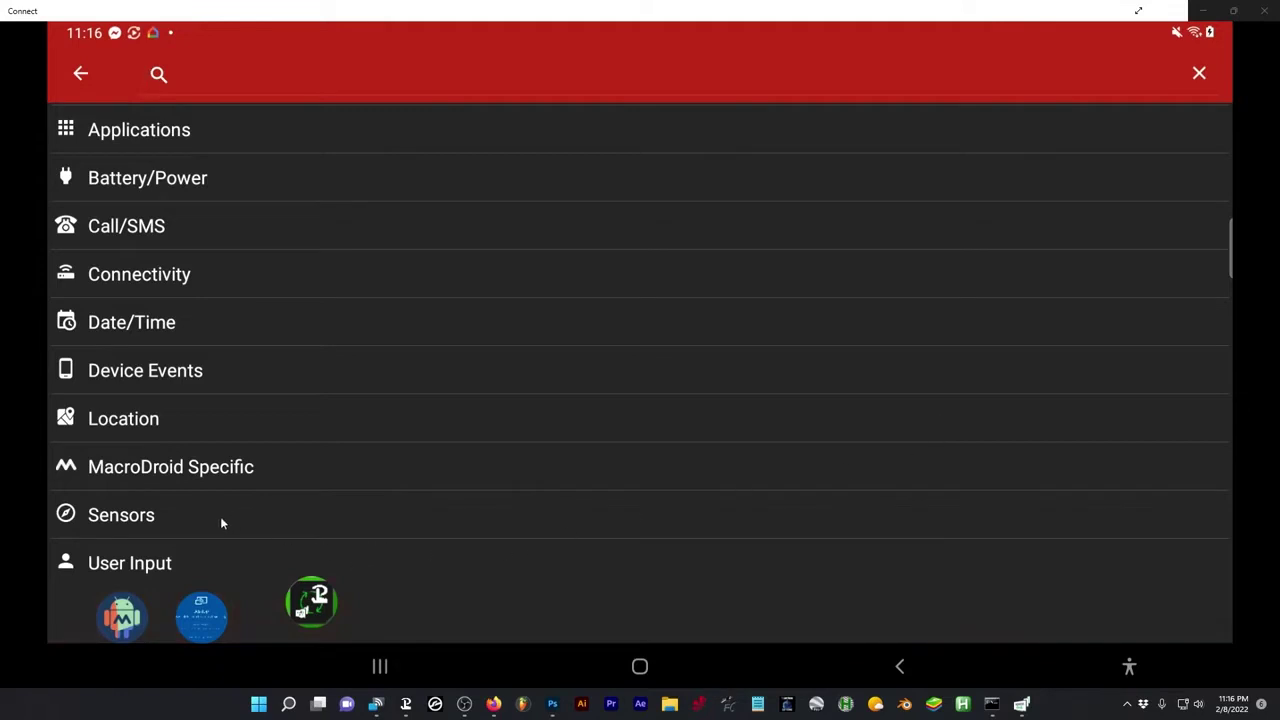
click(170, 565)
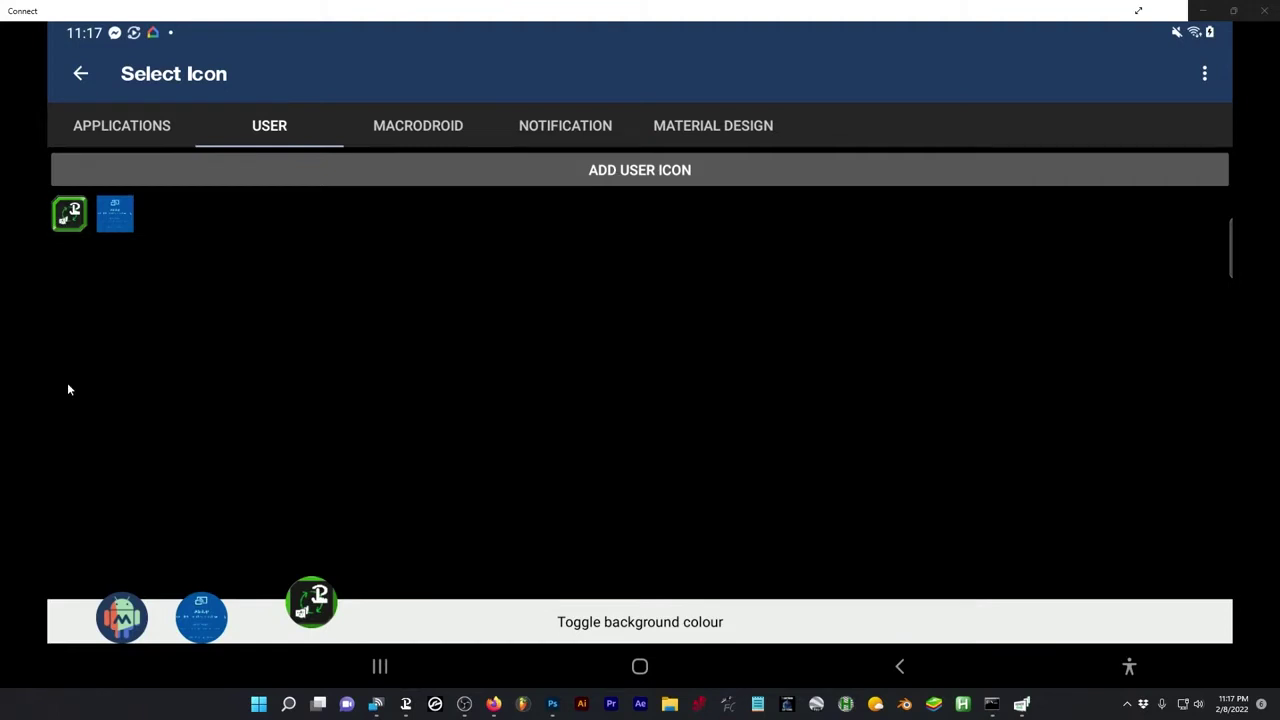
click(70, 216)
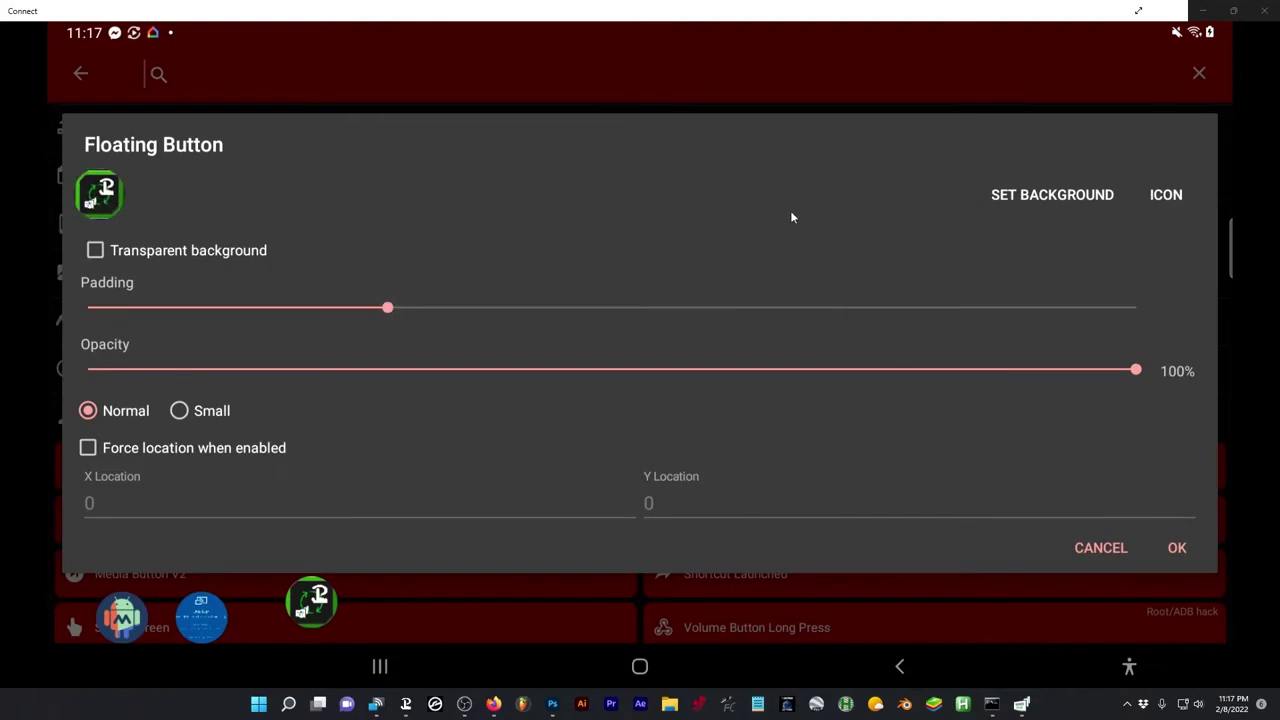
click(1174, 547)
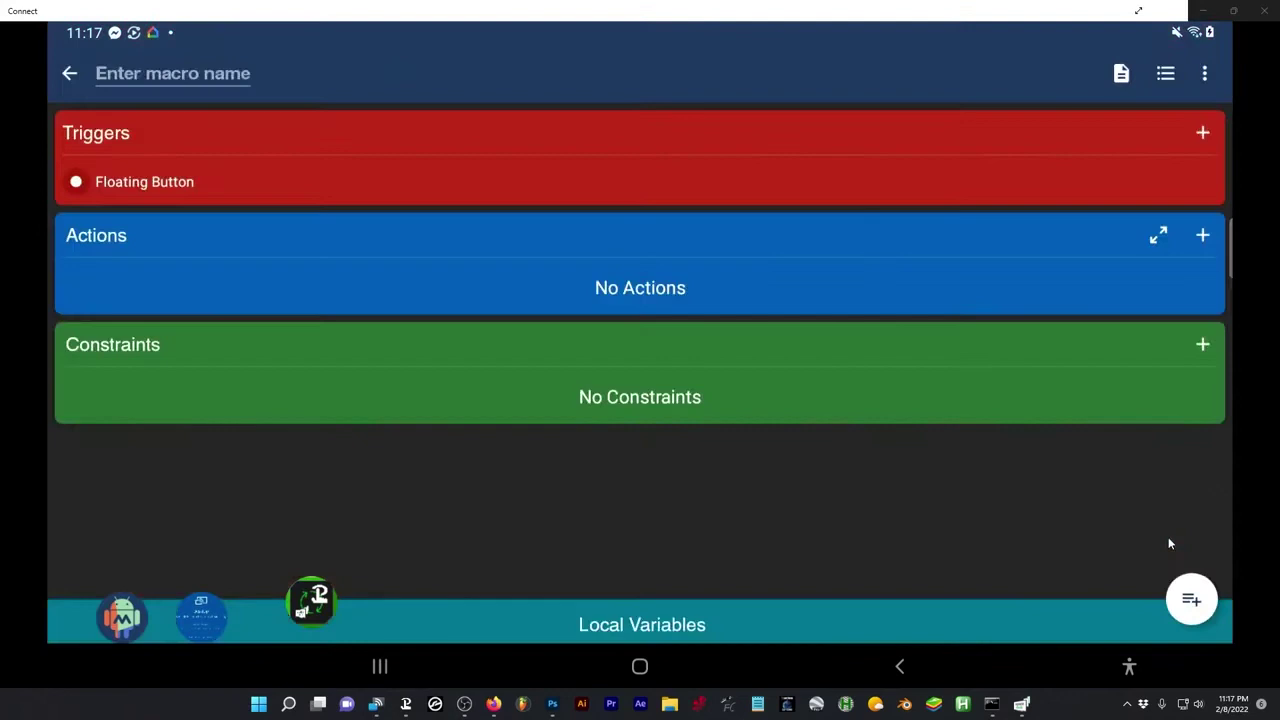
Add a Launch Application action that launches spacedesk with Exclude from recents enabled.
click(1202, 238)
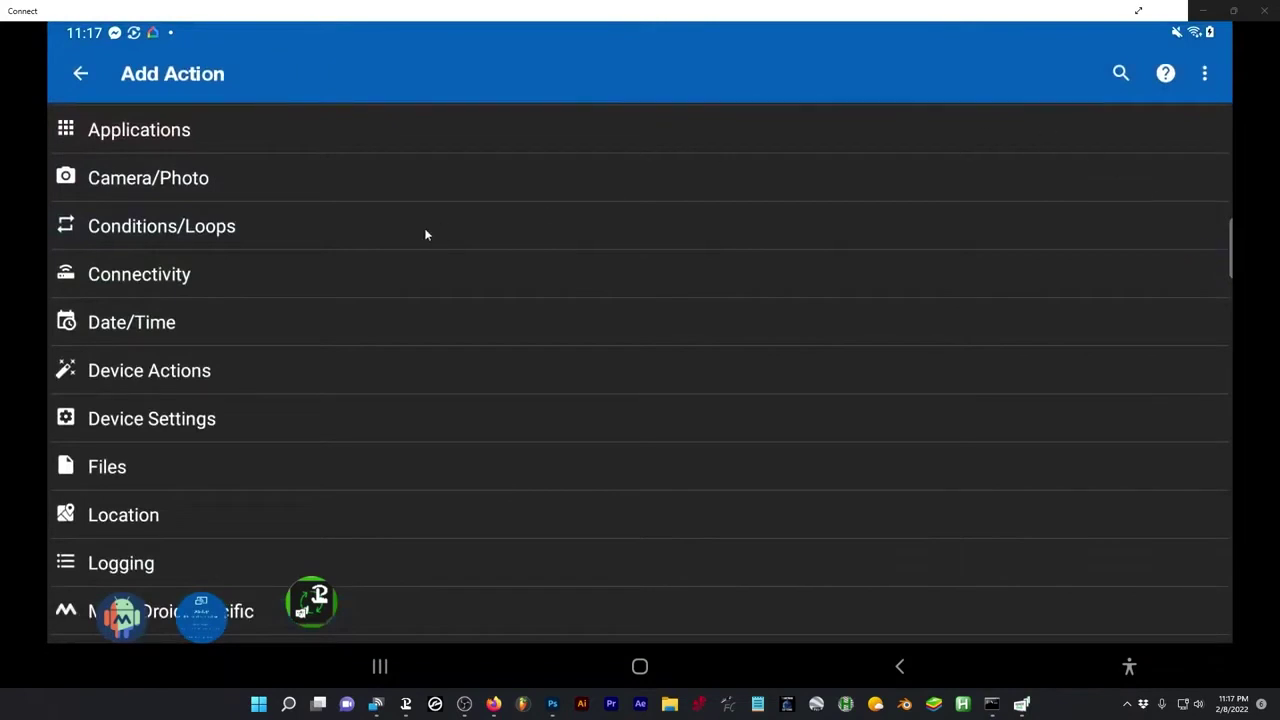
click(151, 118)
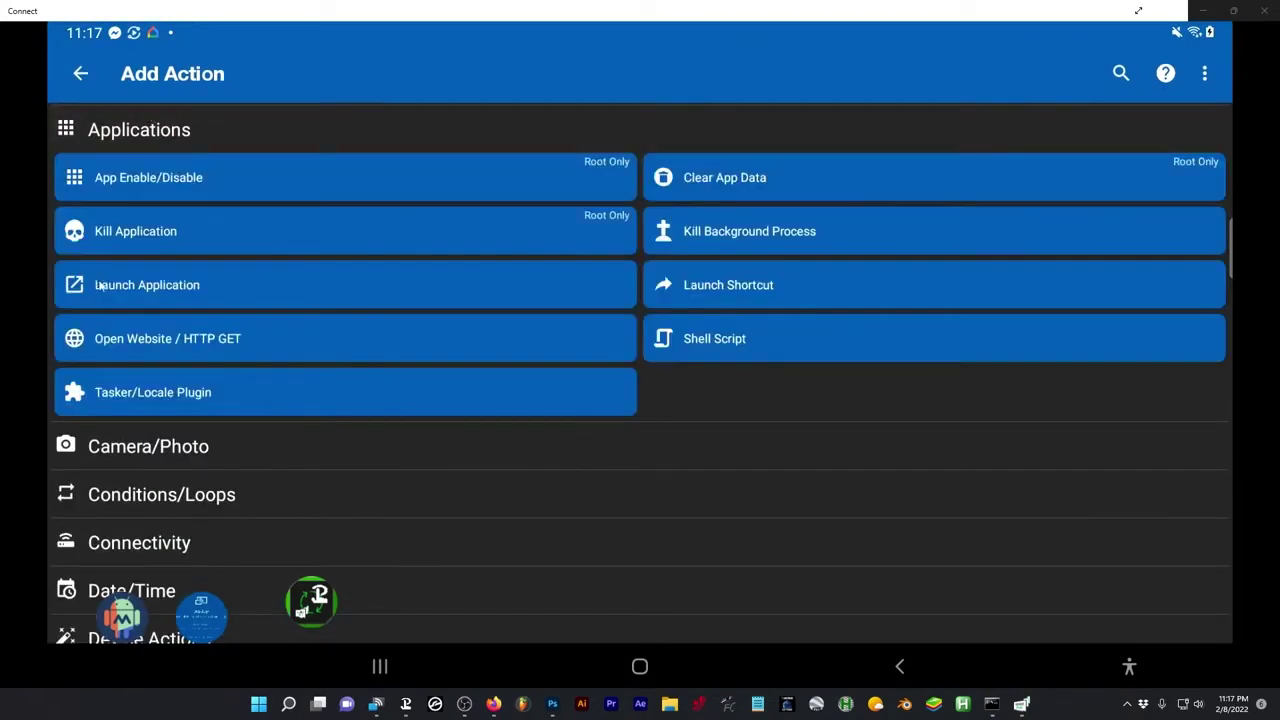
click(141, 286)
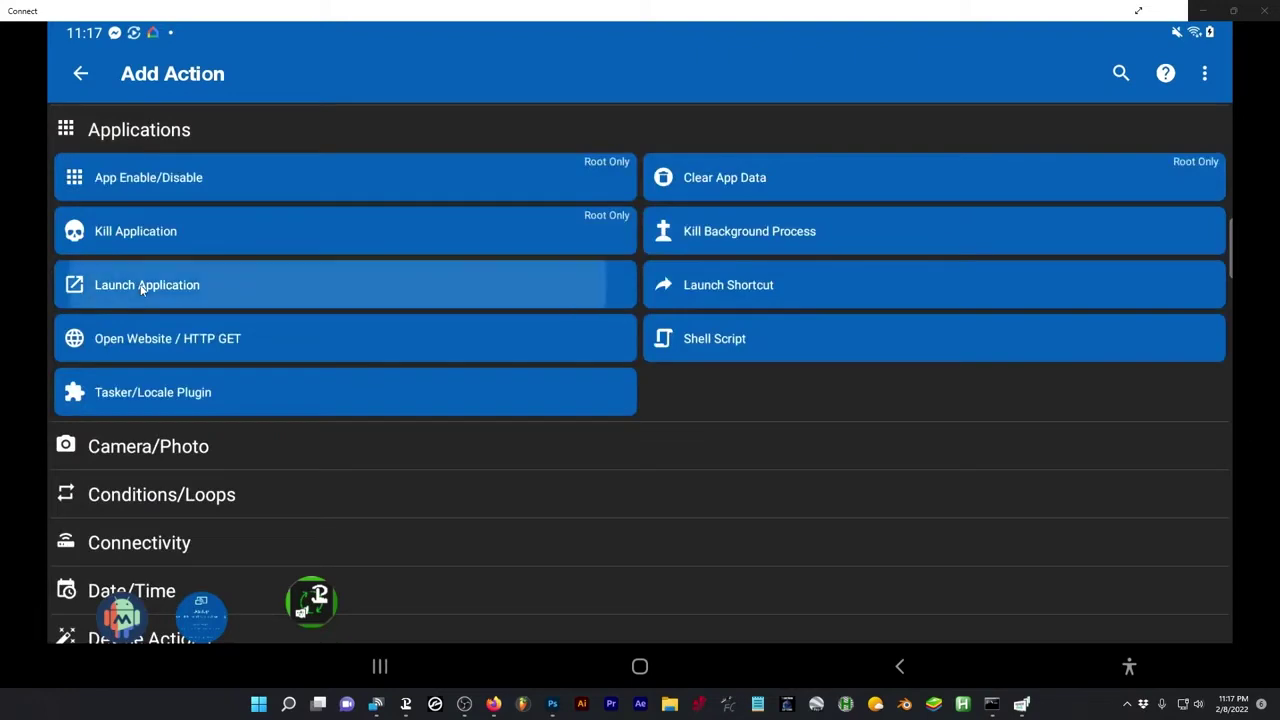
key(Return)
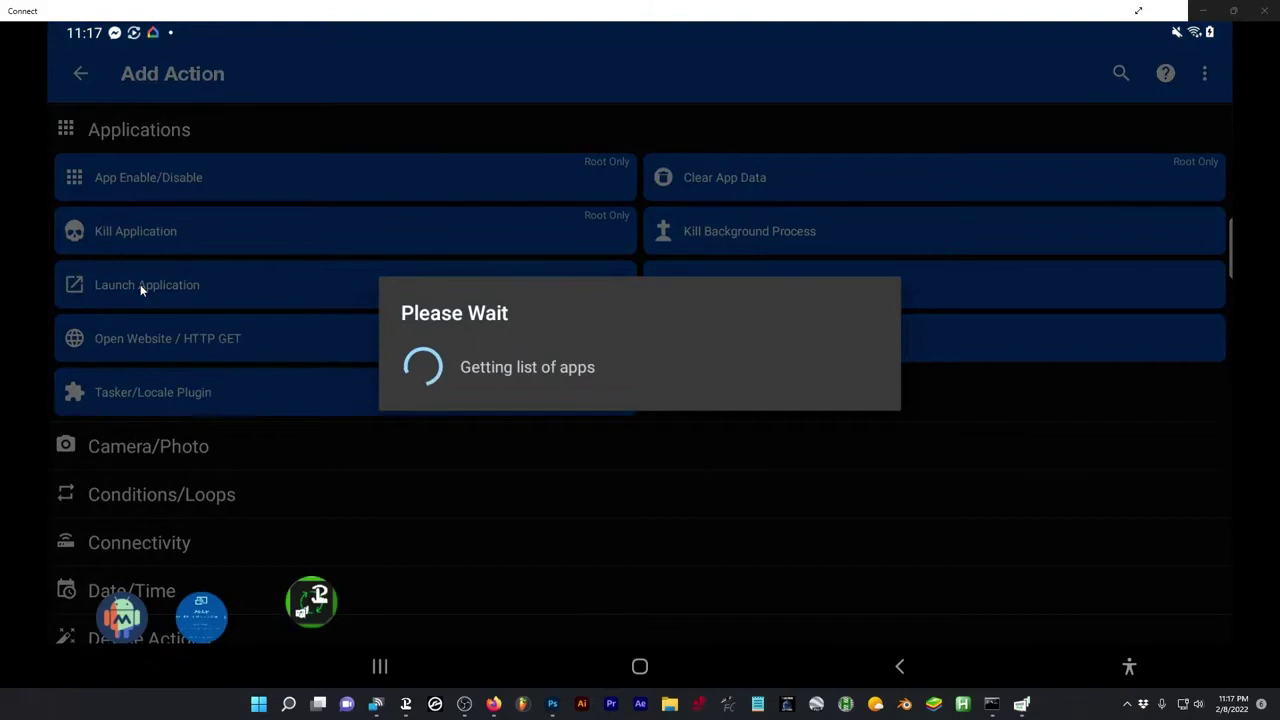
scroll(141, 288, down, 15)
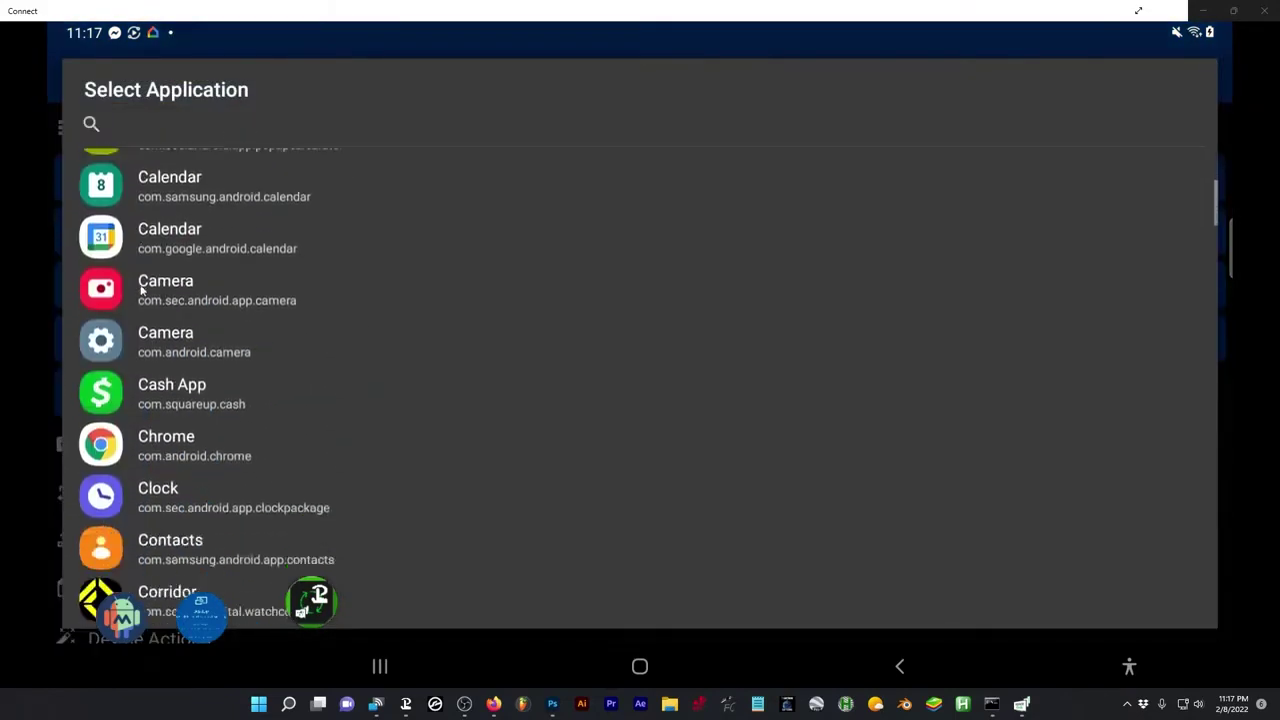
scroll(141, 288, down, 15)
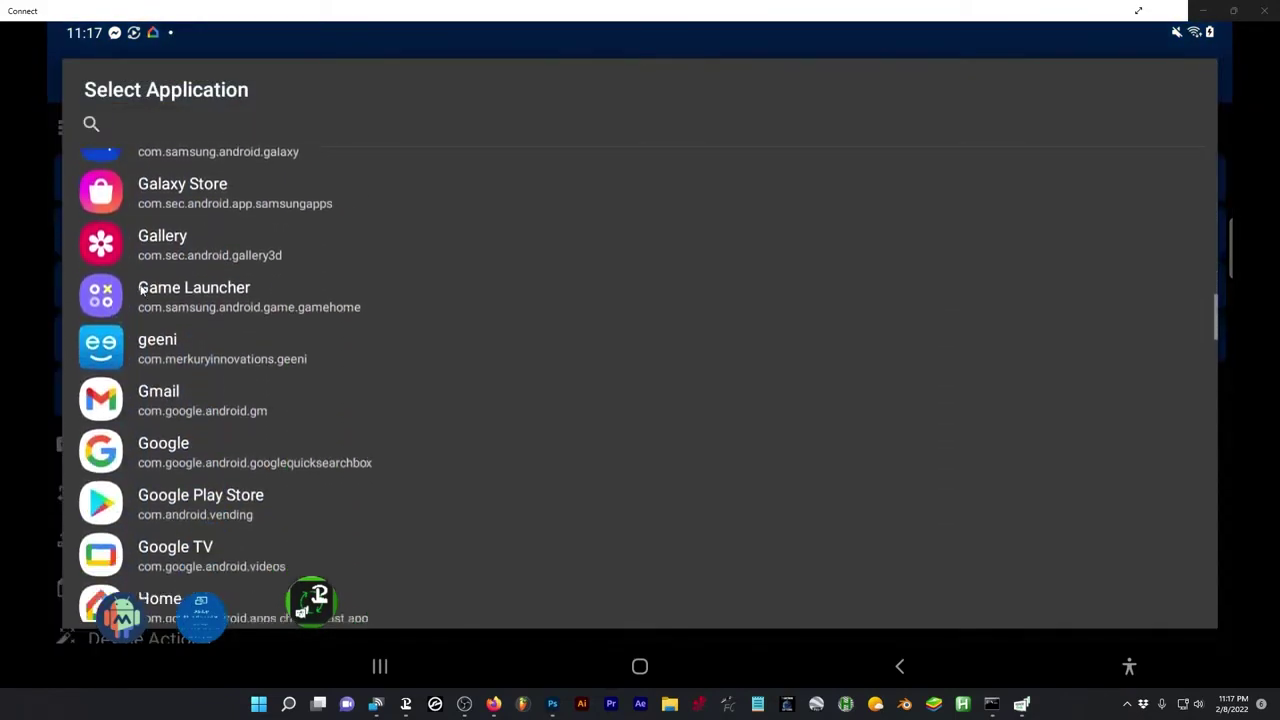
scroll(141, 290, up, 5)
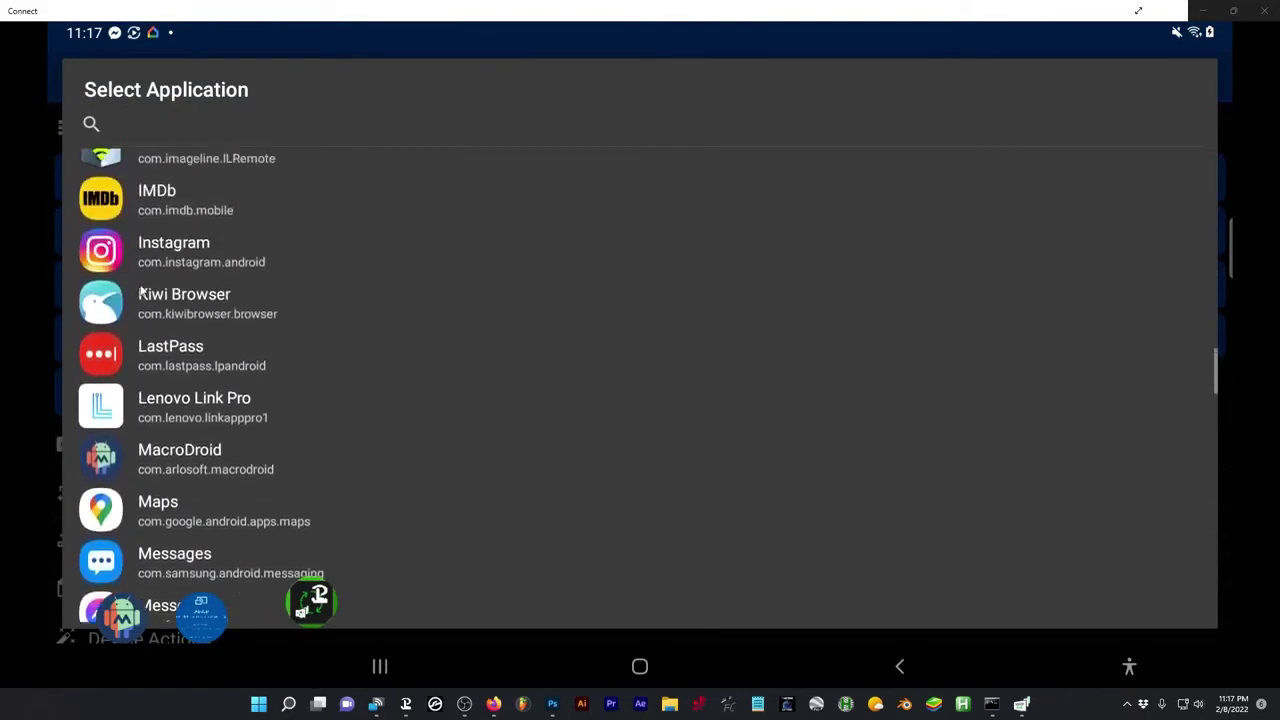
scroll(141, 290, down, 4)
scroll(141, 289, down, 10)
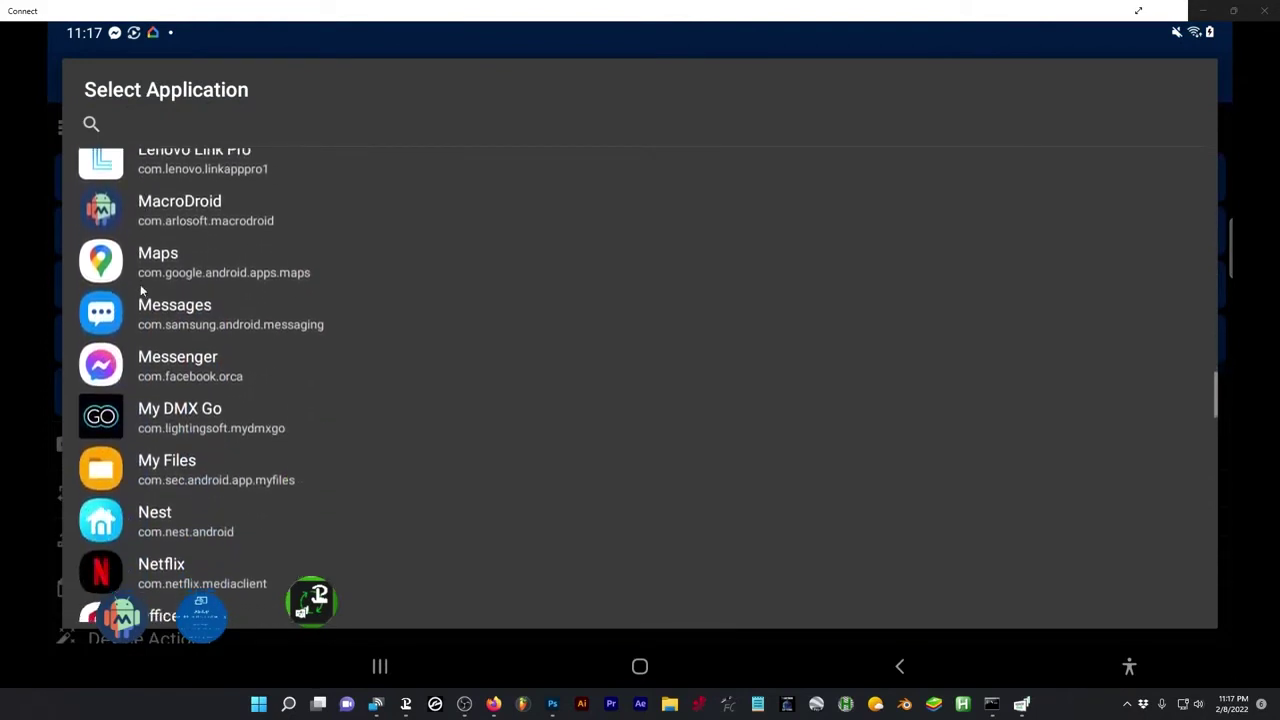
scroll(141, 289, down, 10)
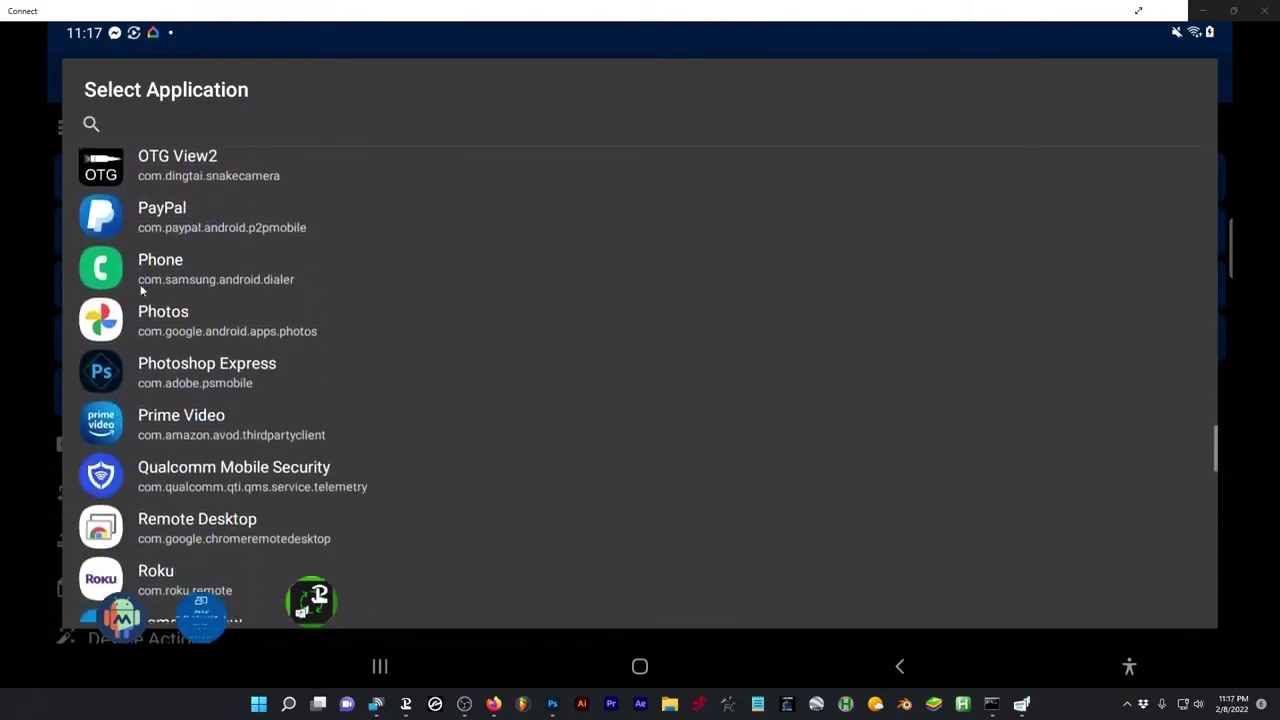
scroll(141, 290, down, 5)
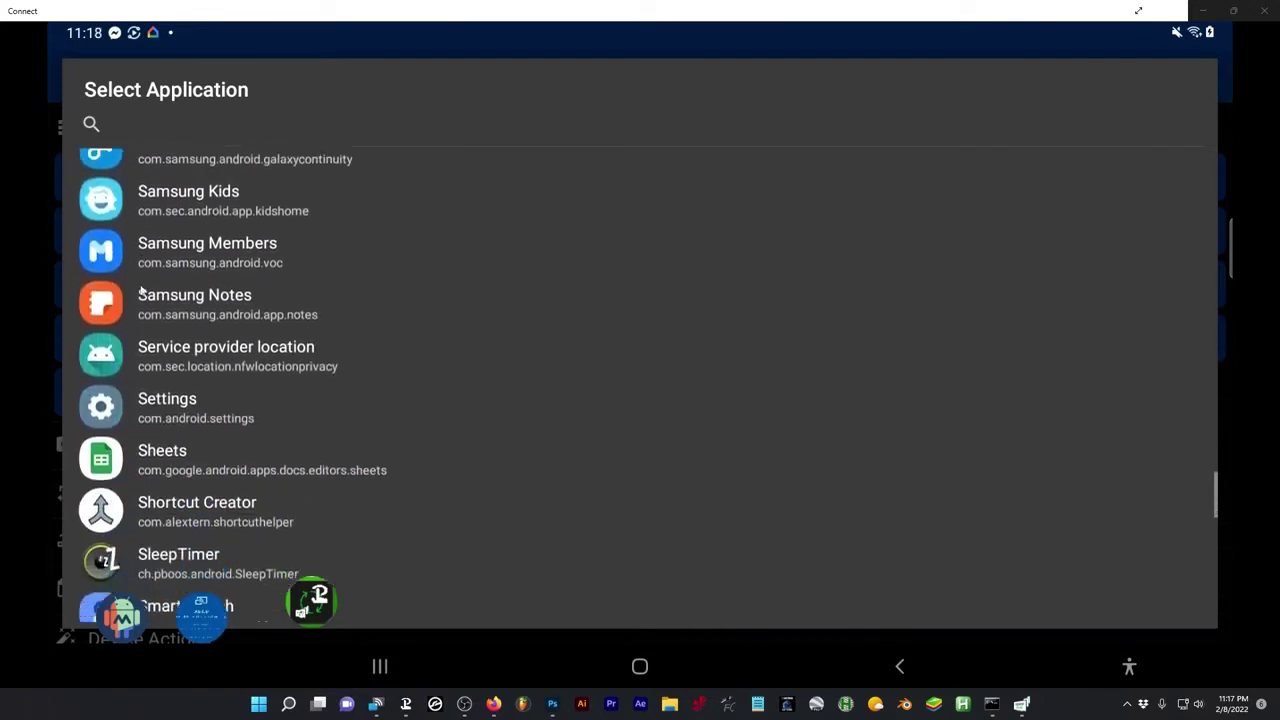
scroll(141, 291, up, 1)
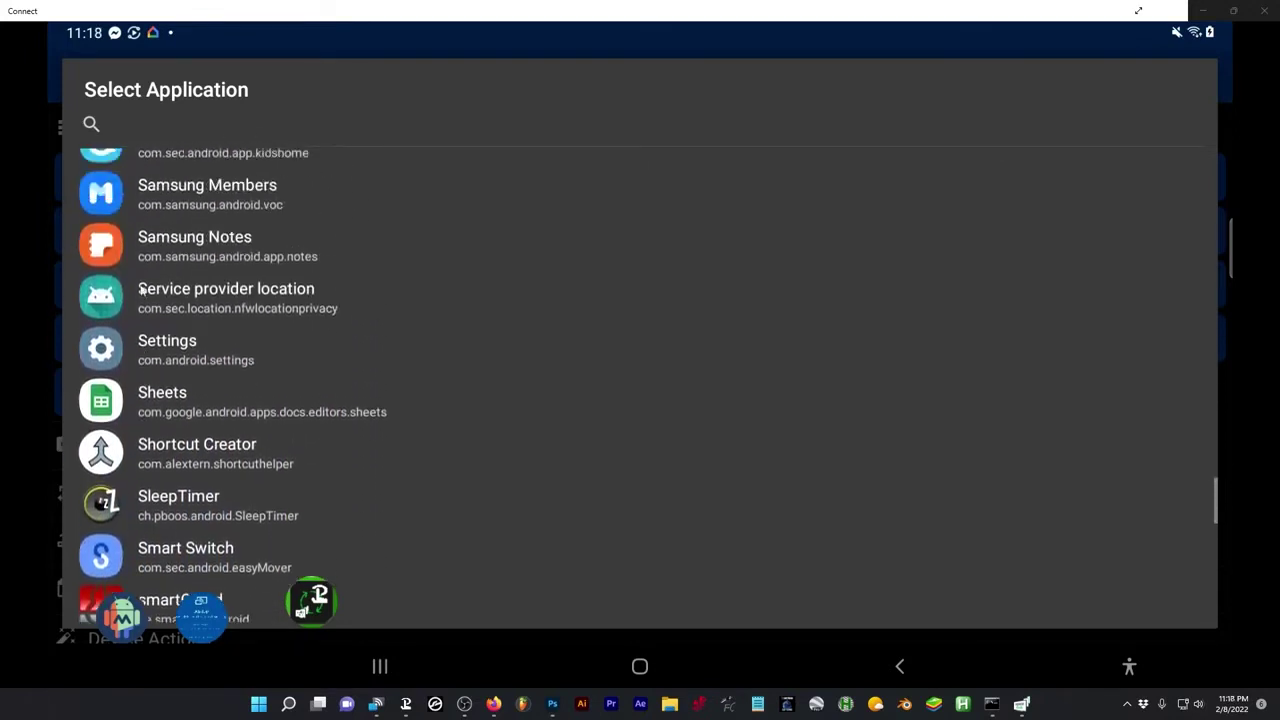
scroll(141, 291, down, 5)
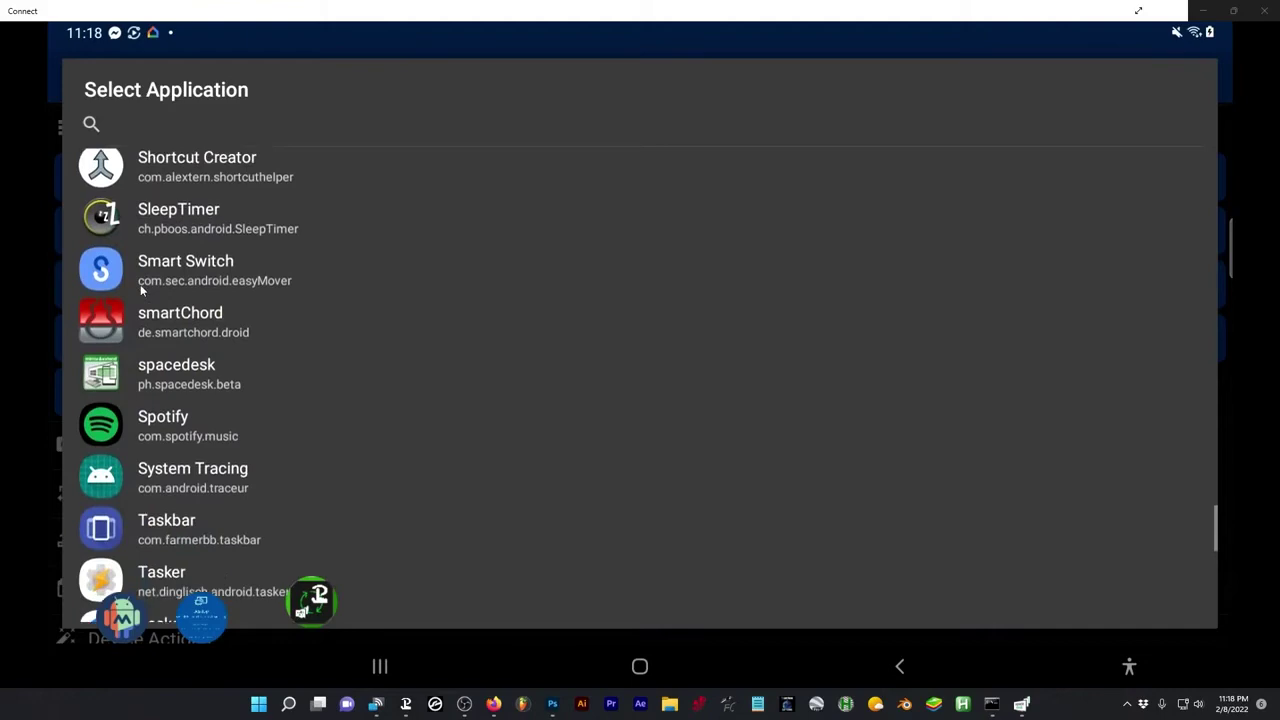
click(141, 290)
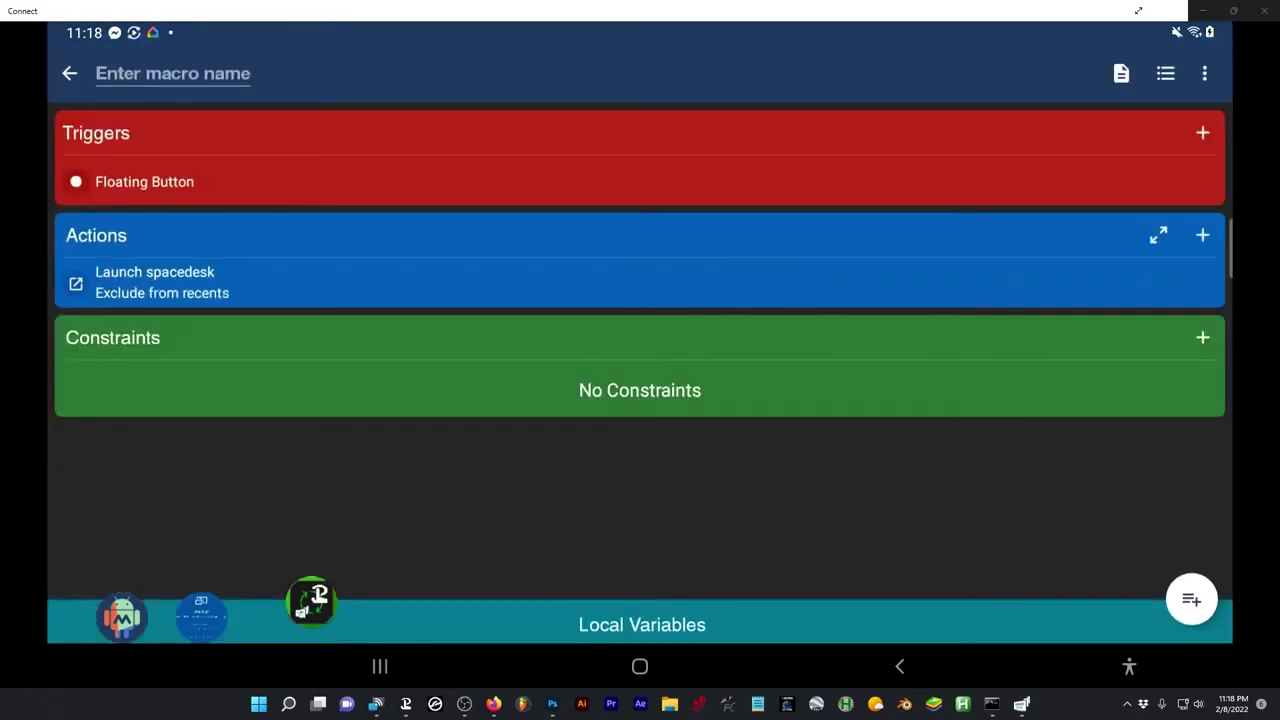
Add a second Launch Application action that launches Touch Portal with Exclude from recents enabled.
click(1202, 235)
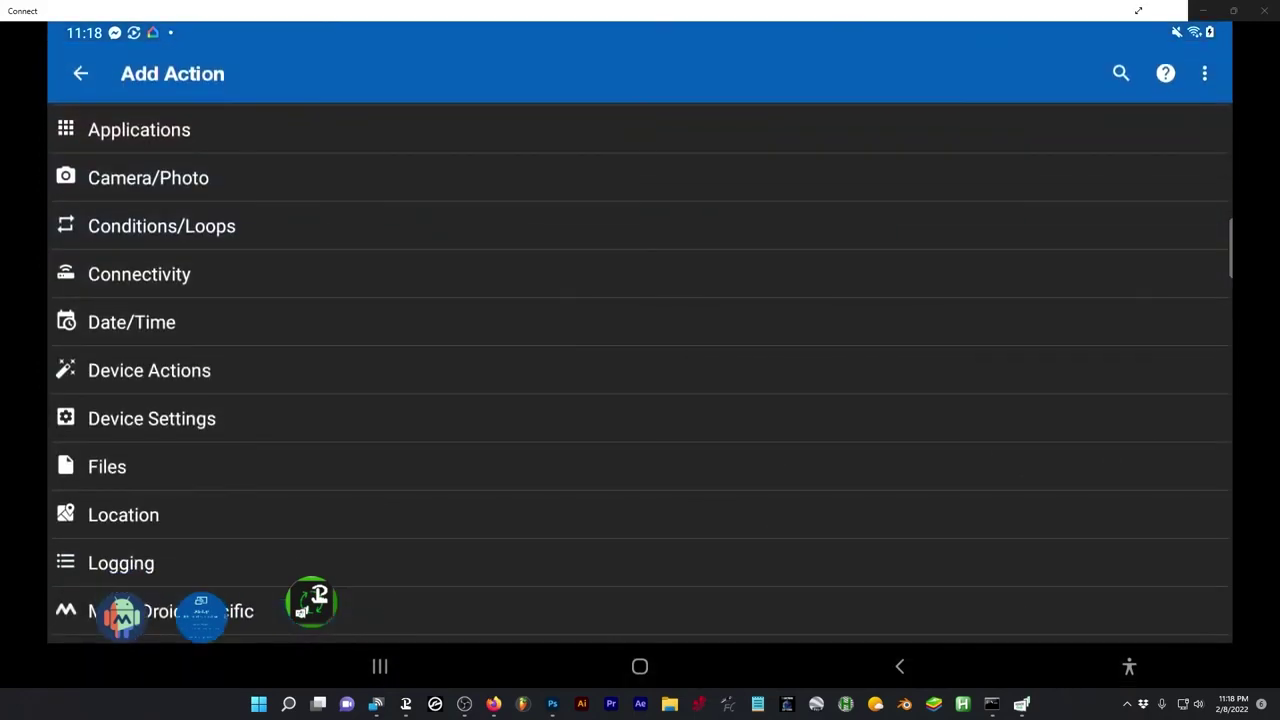
click(139, 129)
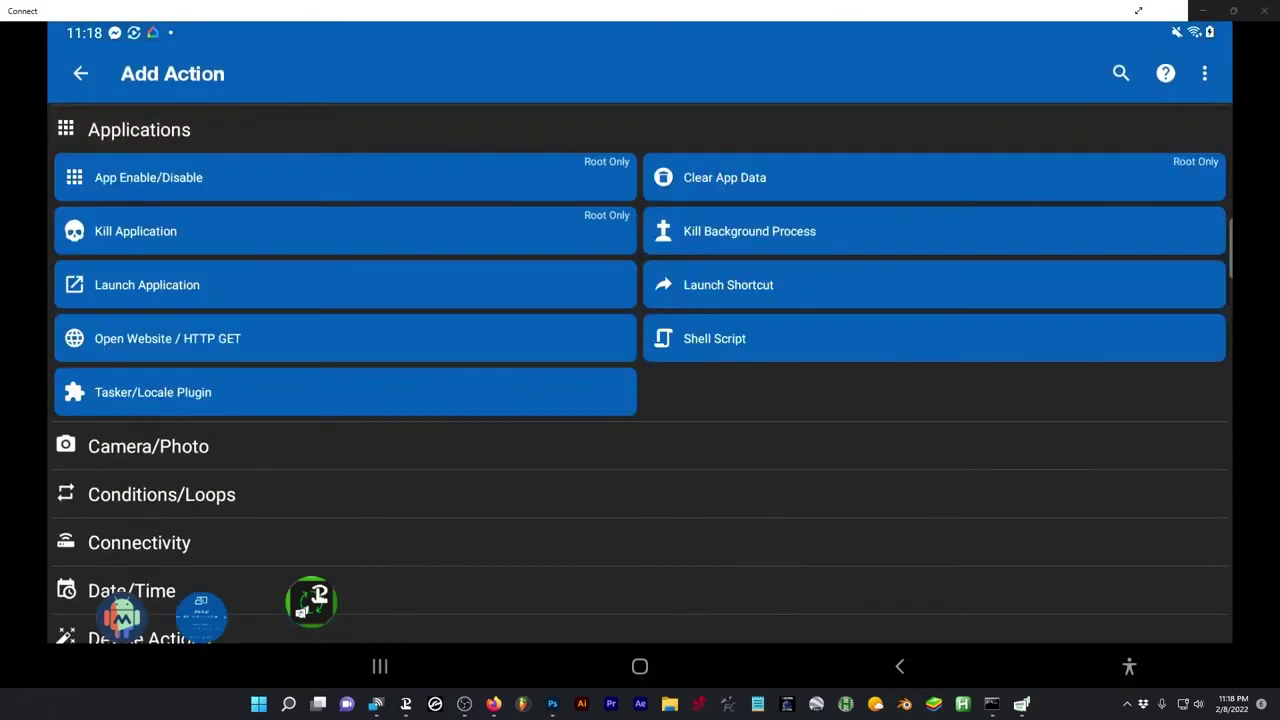
click(147, 284)
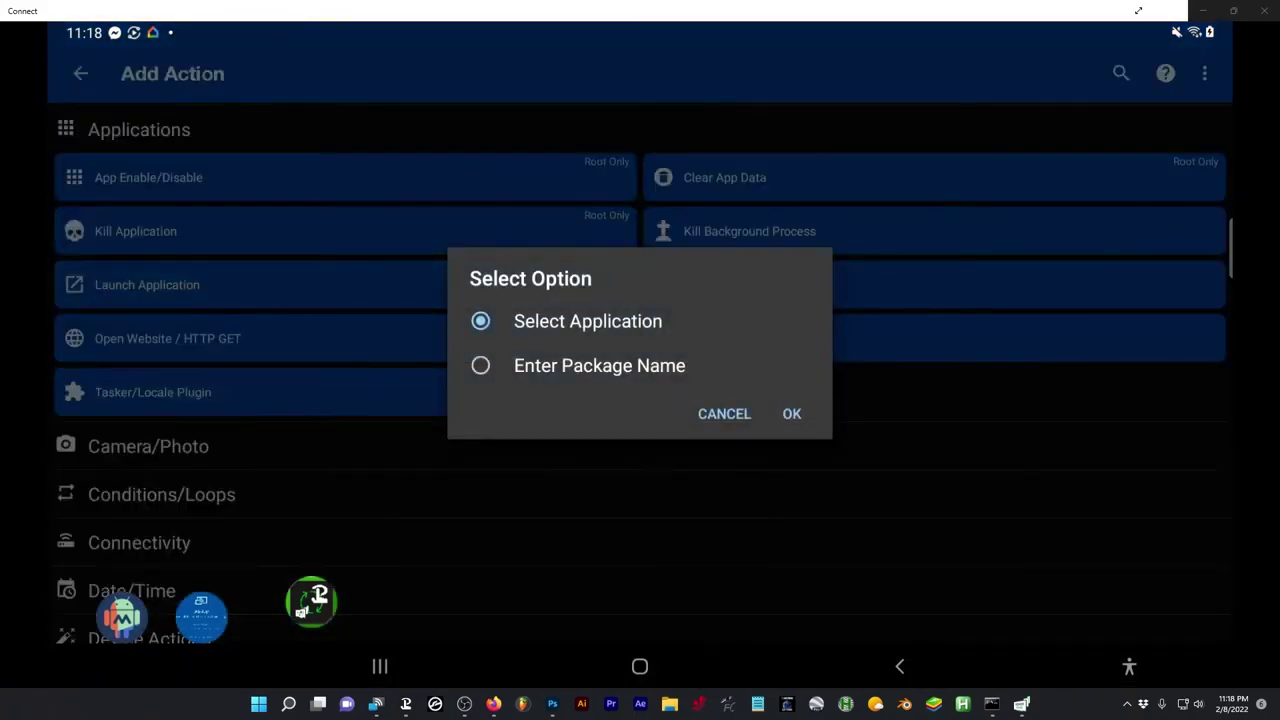
click(791, 413)
scroll(640, 386, down, 15)
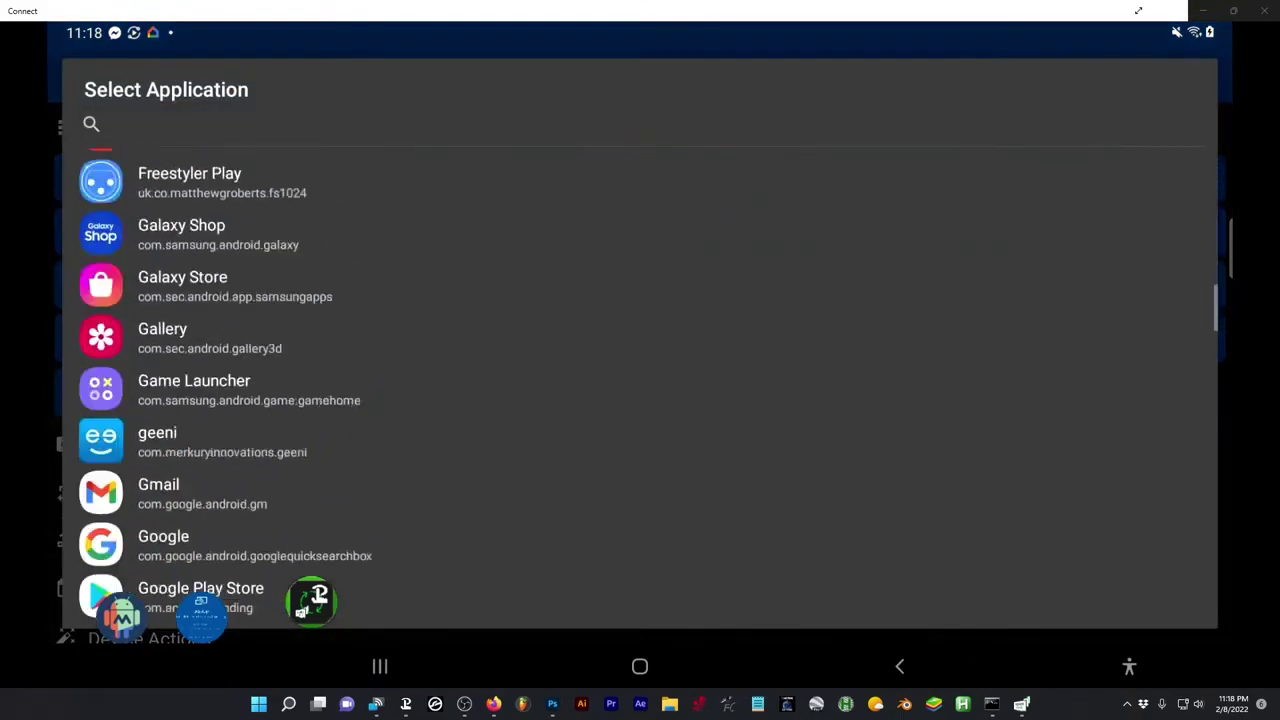
scroll(640, 386, up, 1)
scroll(640, 386, up, 3)
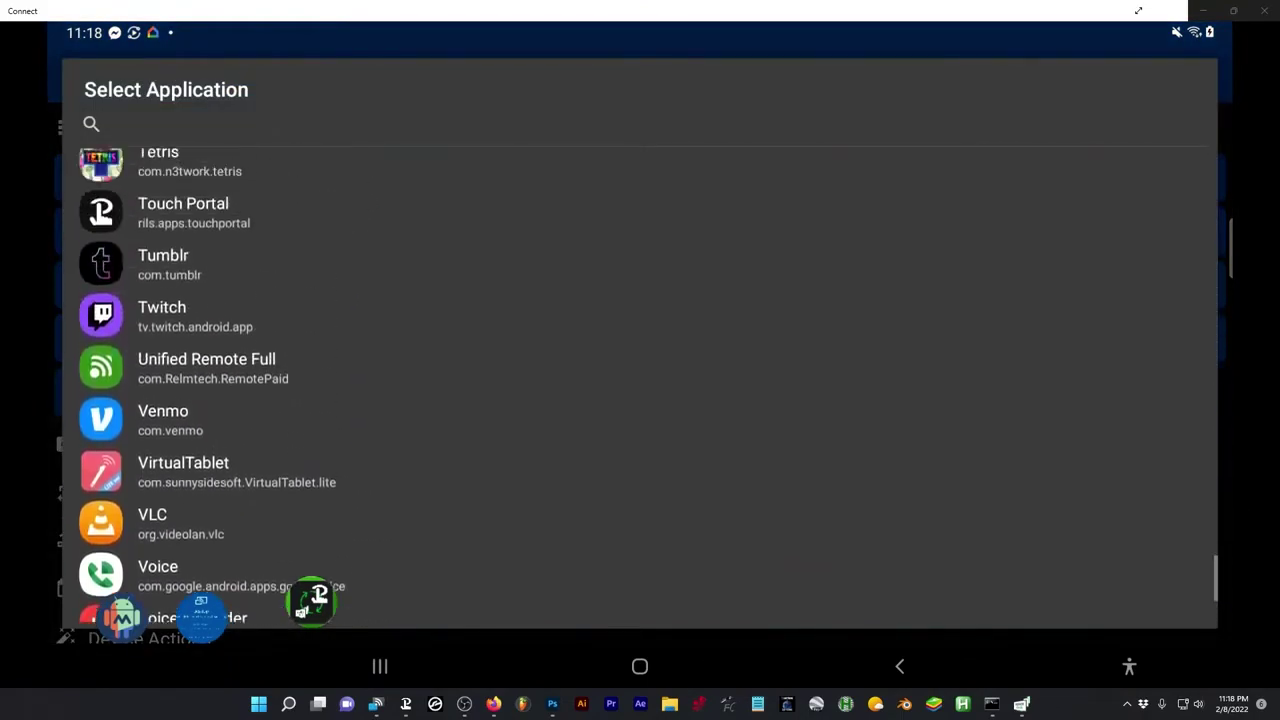
scroll(640, 386, down, 1)
click(183, 232)
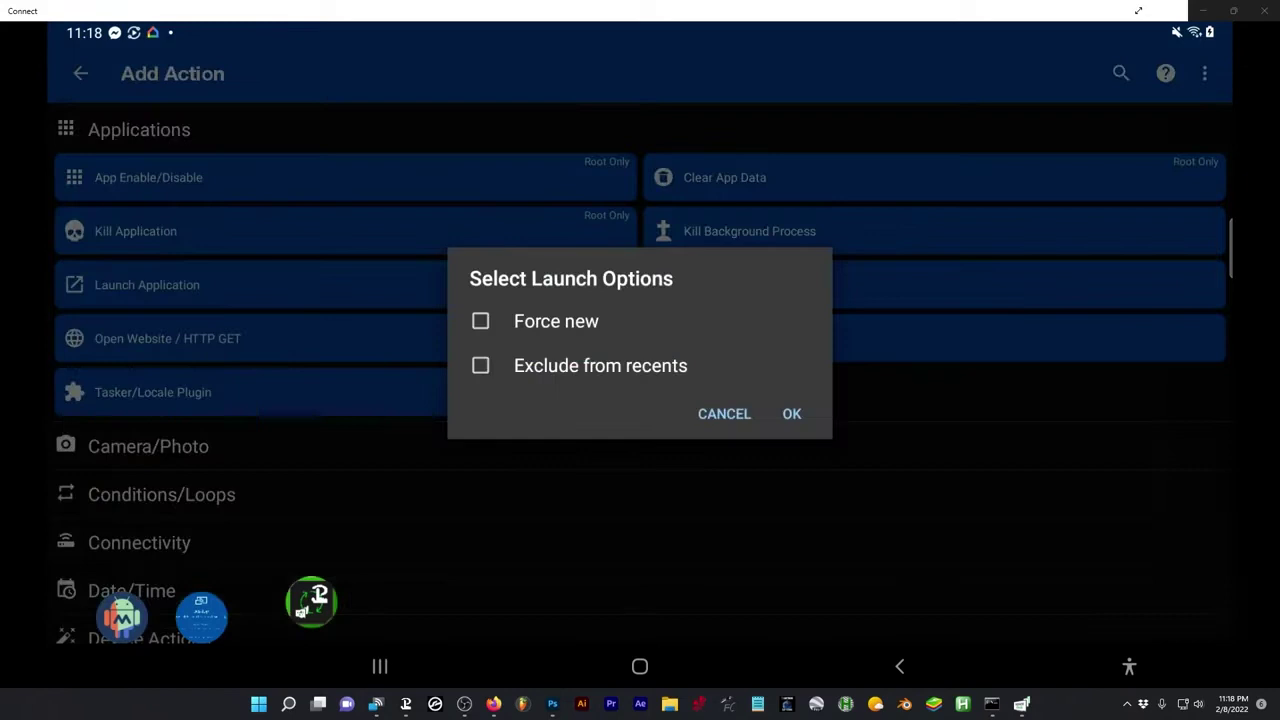
click(480, 365)
click(791, 413)
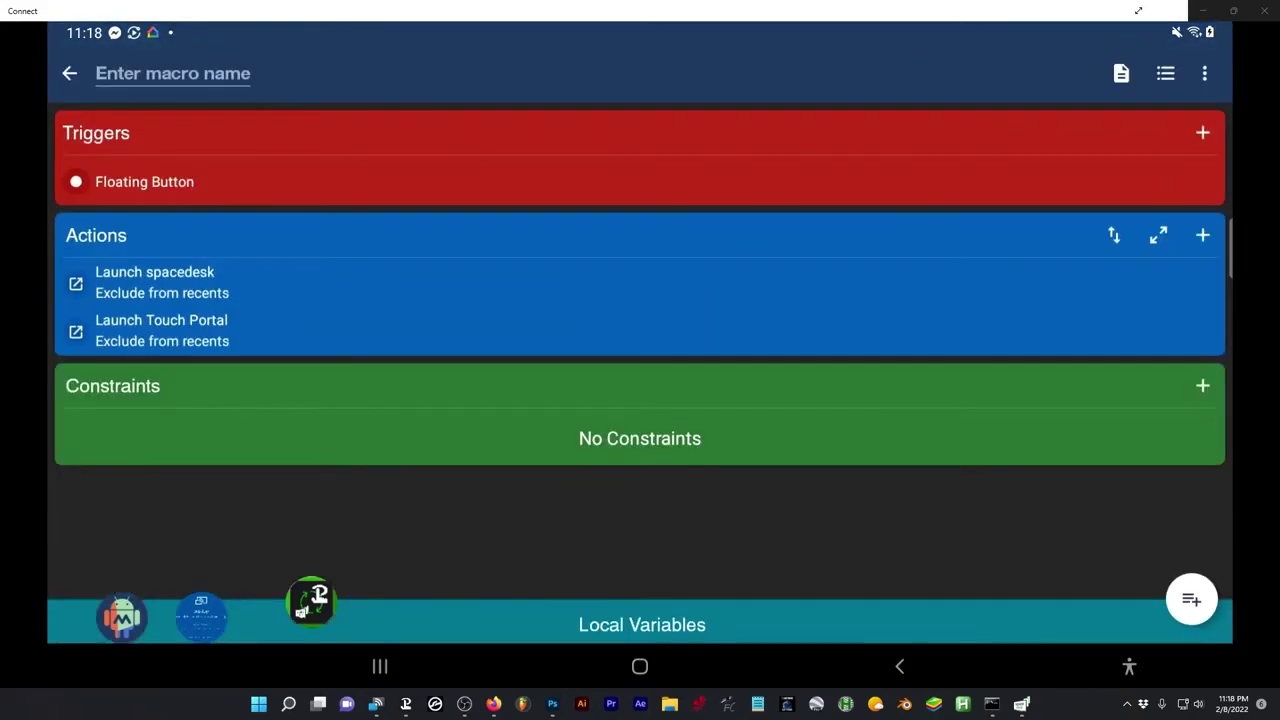
Add an If clause action to the macro and start adding a condition to it.
click(1203, 235)
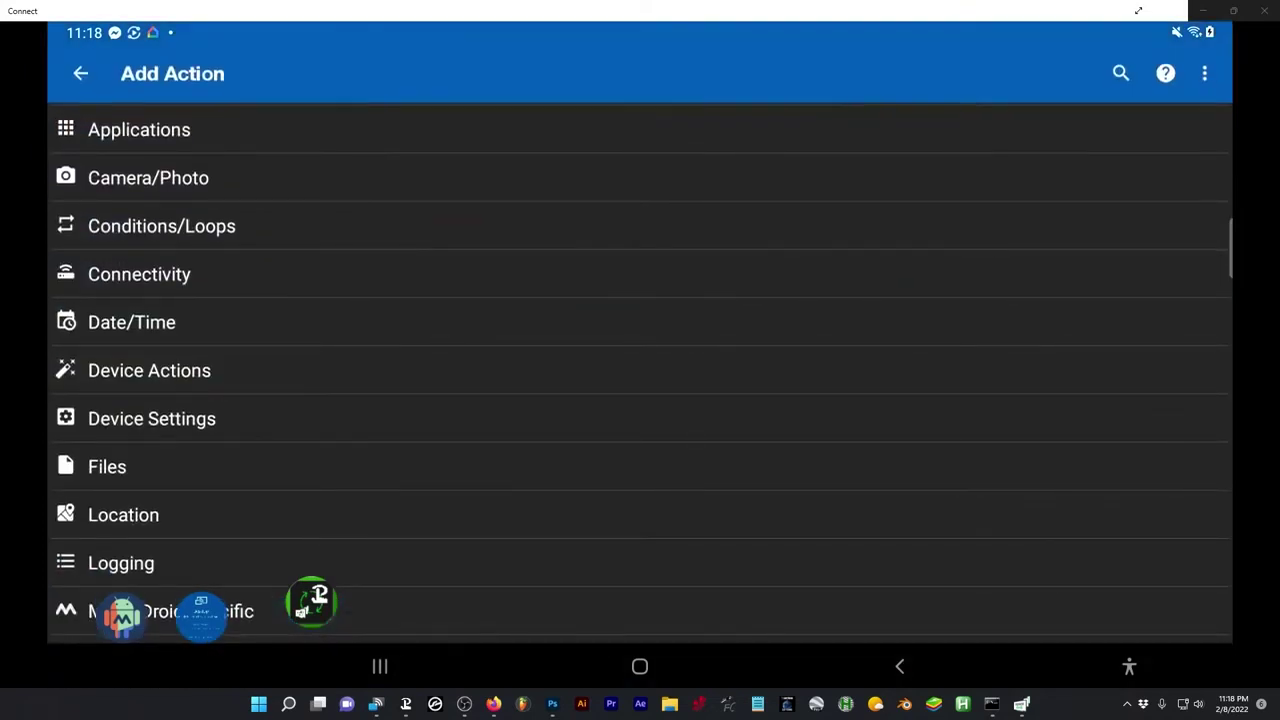
click(166, 238)
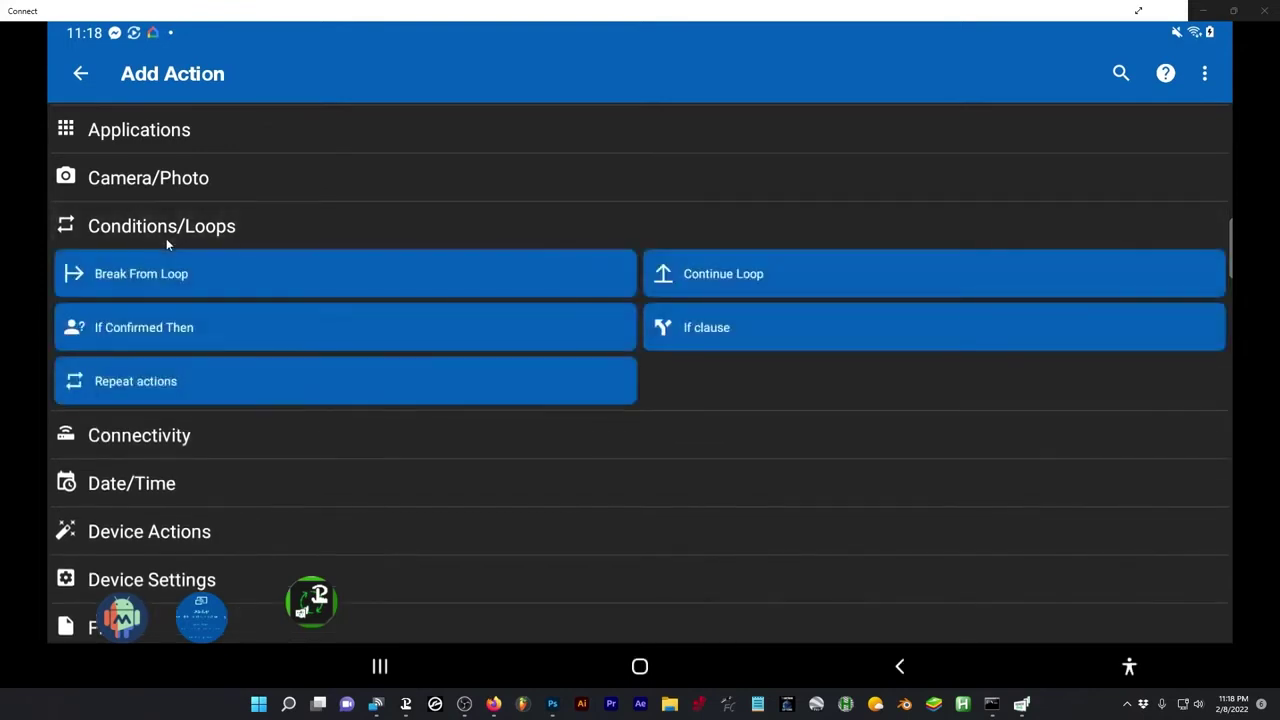
click(757, 327)
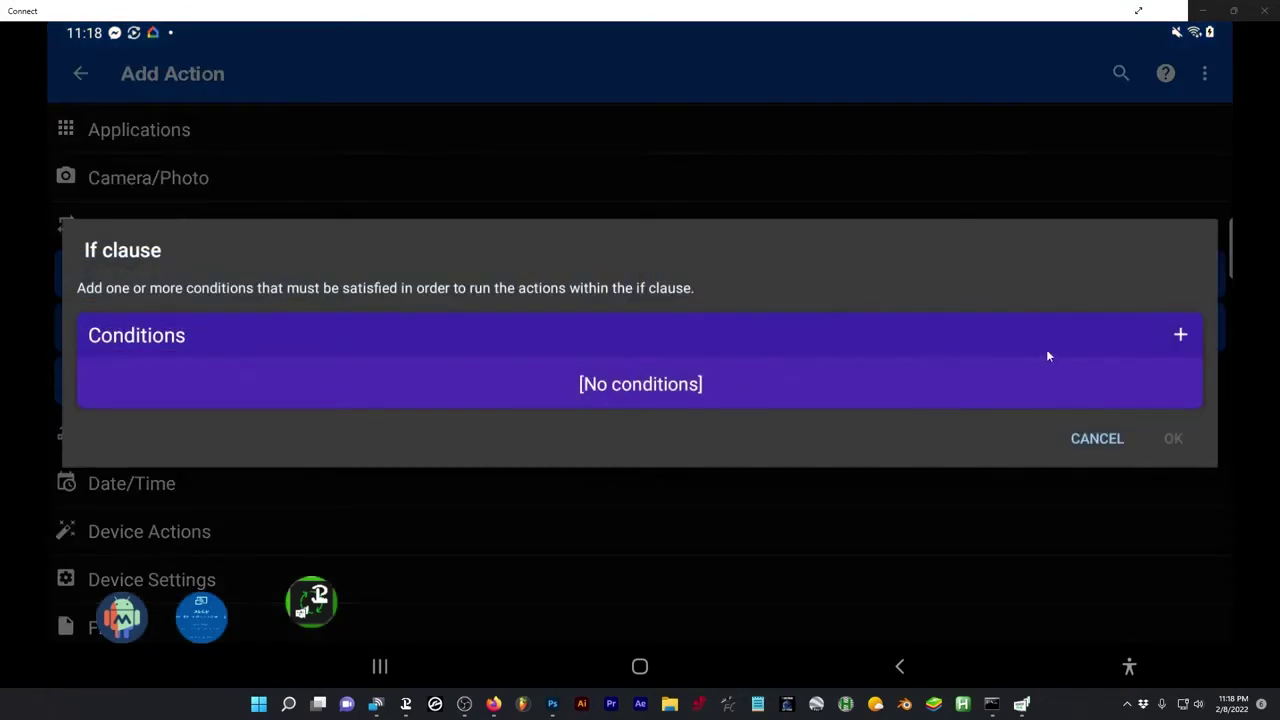
click(1046, 356)
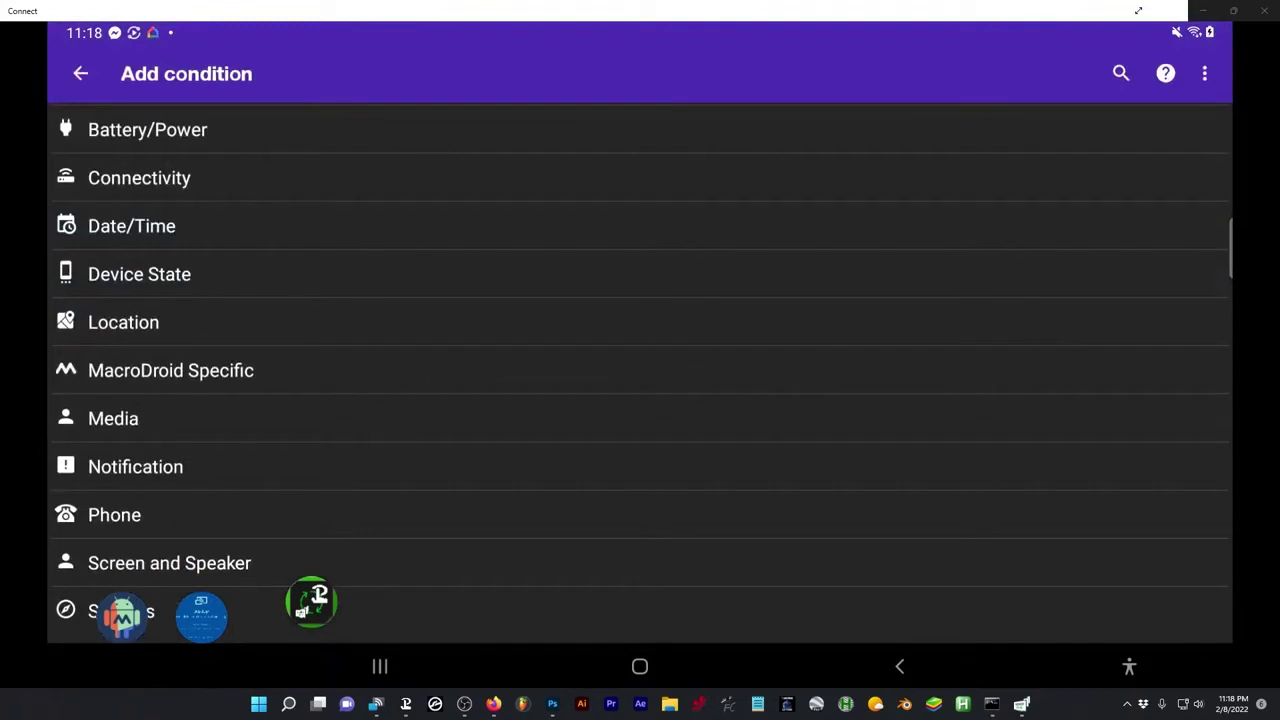
Choose the Application Running device-state condition with Running in foreground, moving the floating buttons out of the way.
click(640, 322)
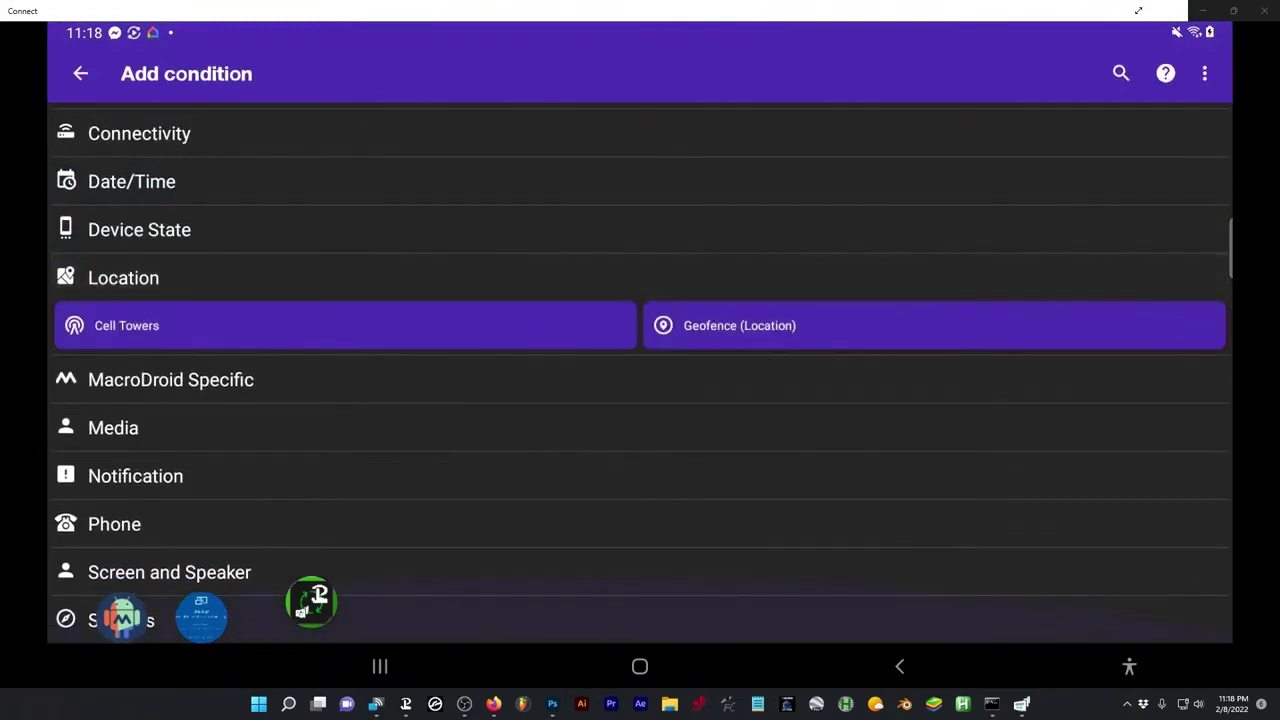
scroll(640, 372, up, 1)
scroll(640, 372, down, 1)
drag(120, 618, 597, 508)
drag(701, 527, 705, 529)
click(640, 229)
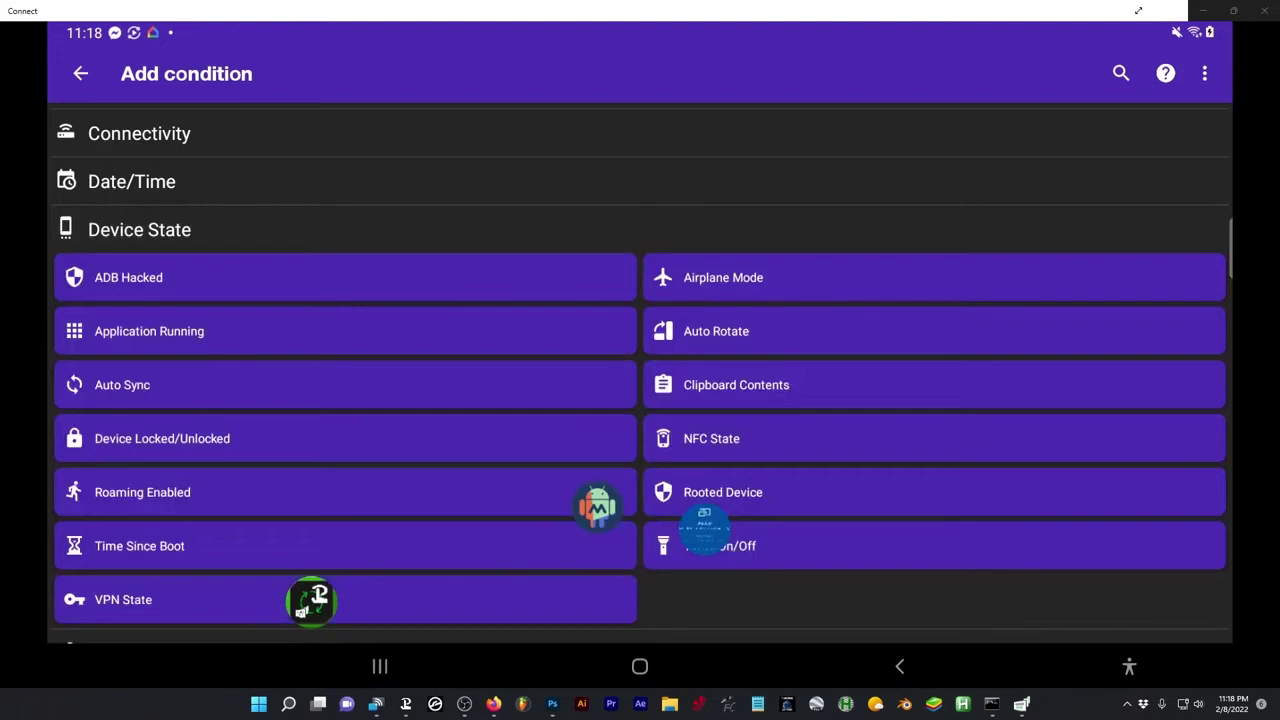
click(236, 334)
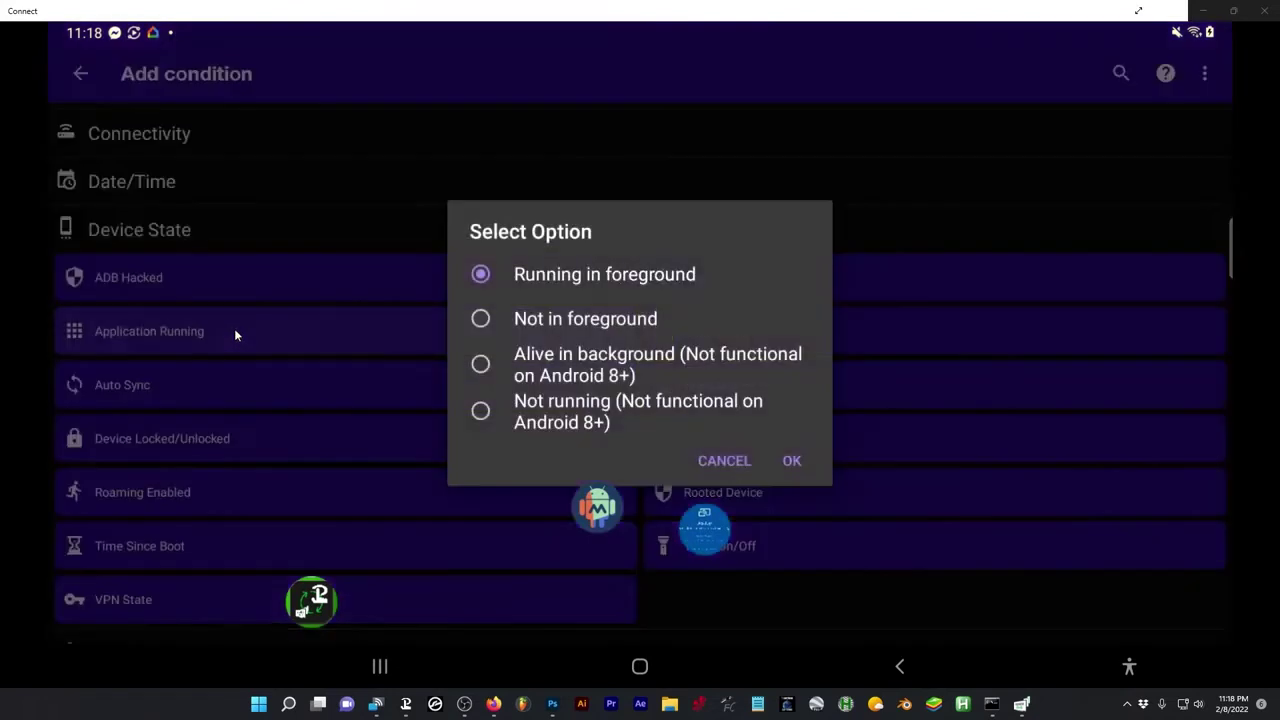
click(816, 458)
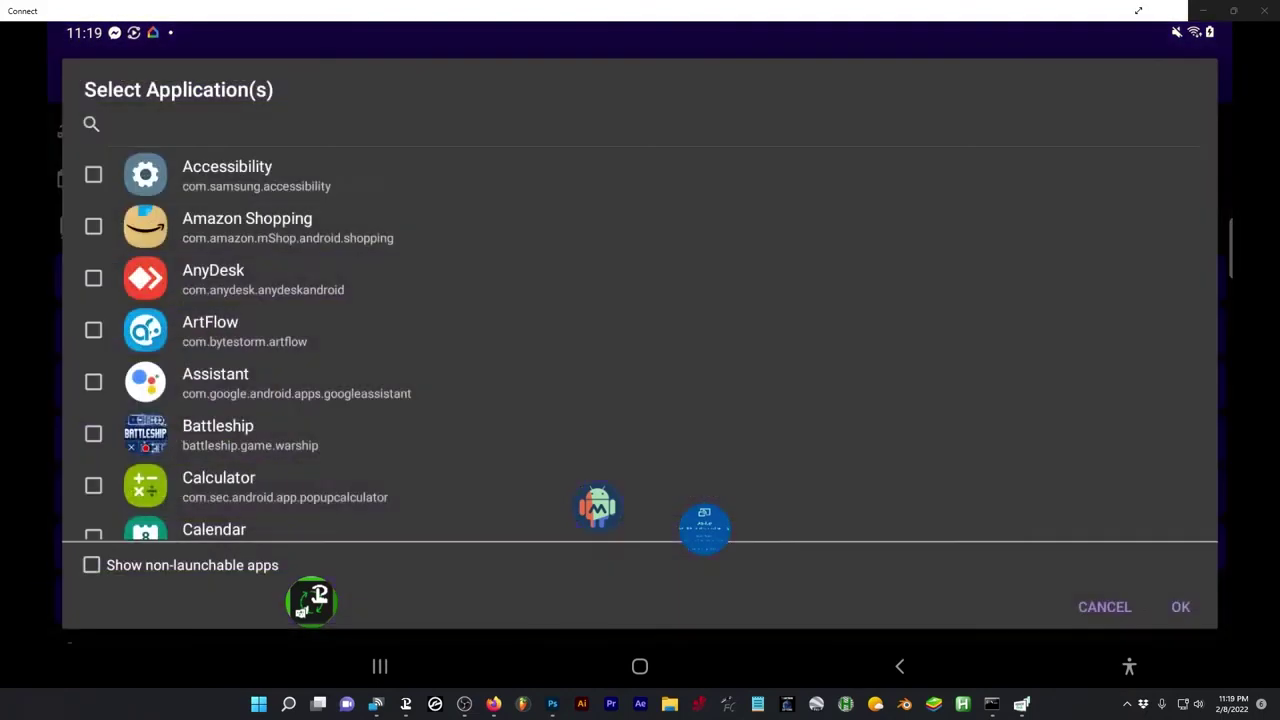
Select Touch Portal as the condition's application and confirm the If clause.
scroll(640, 340, down, 10)
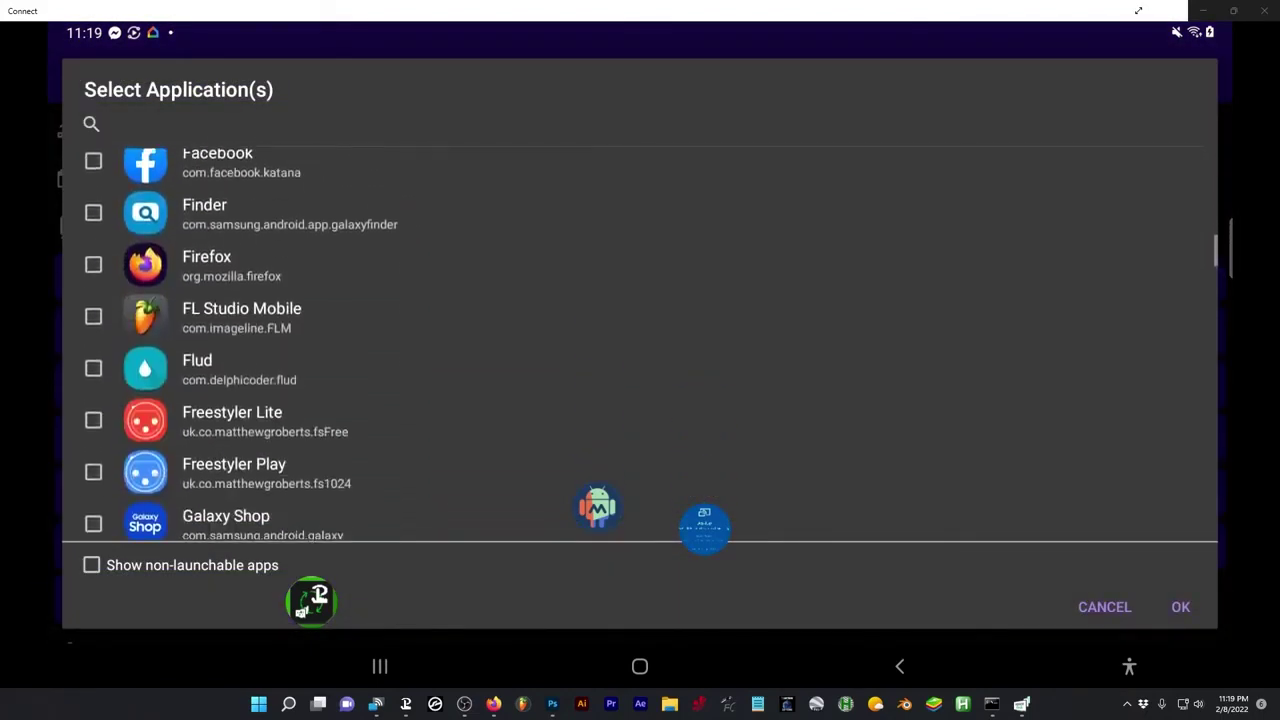
scroll(640, 340, down, 5)
scroll(640, 340, down, 10)
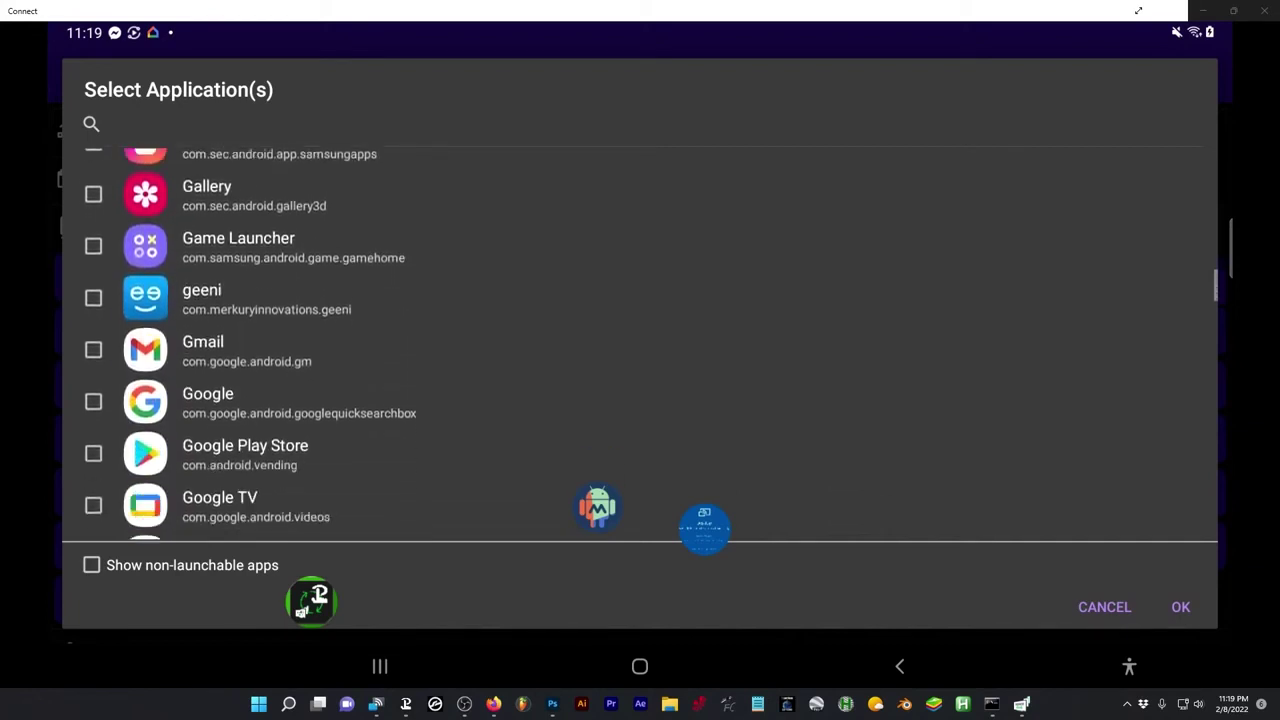
scroll(640, 340, down, 10)
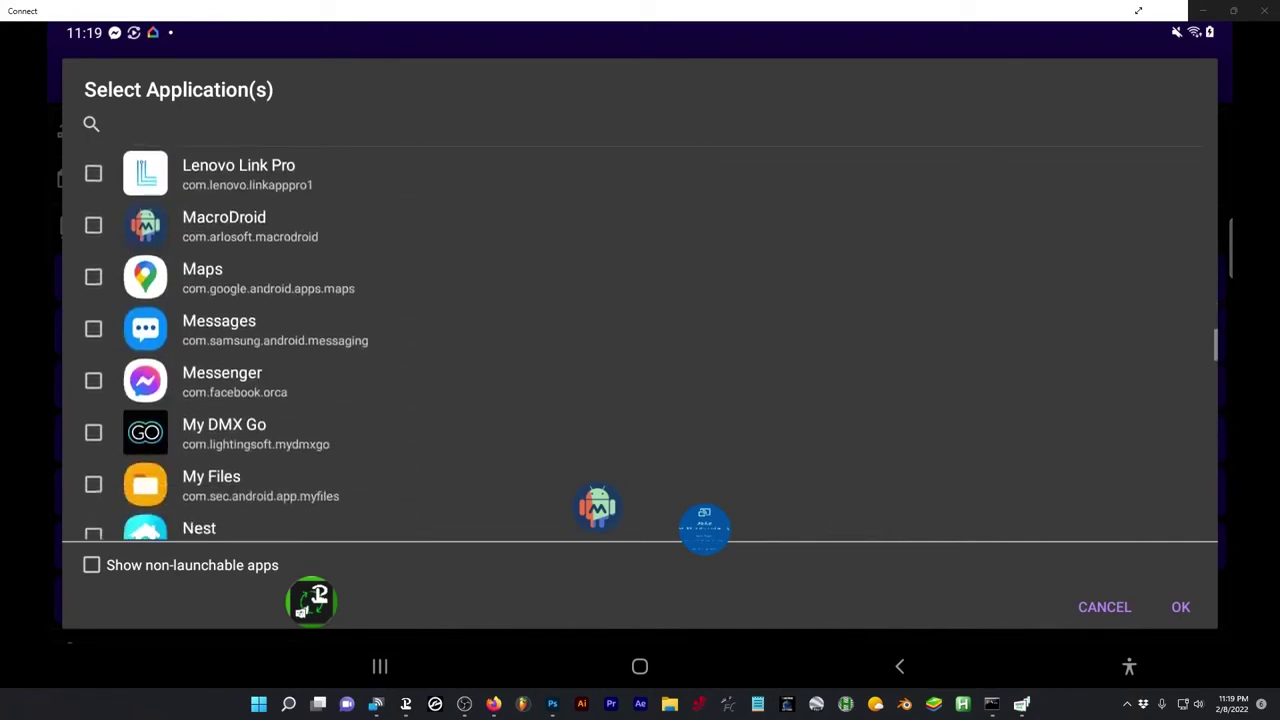
scroll(640, 340, down, 10)
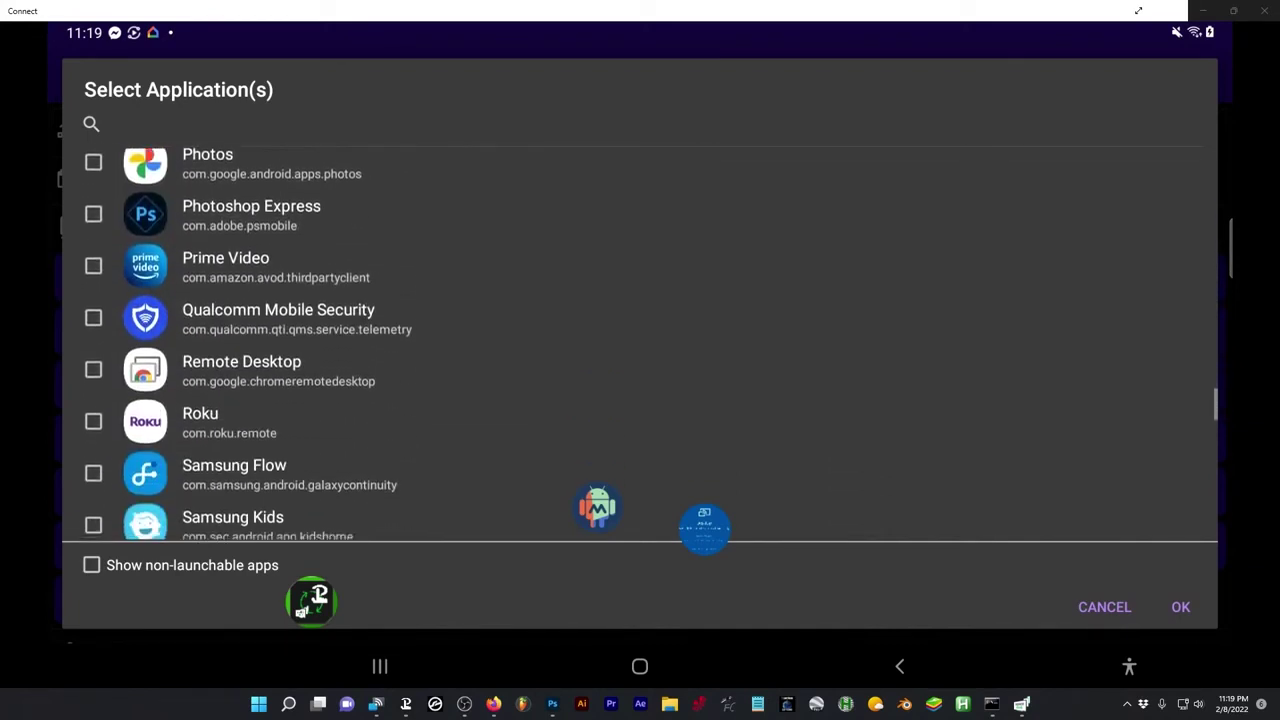
scroll(640, 340, down, 5)
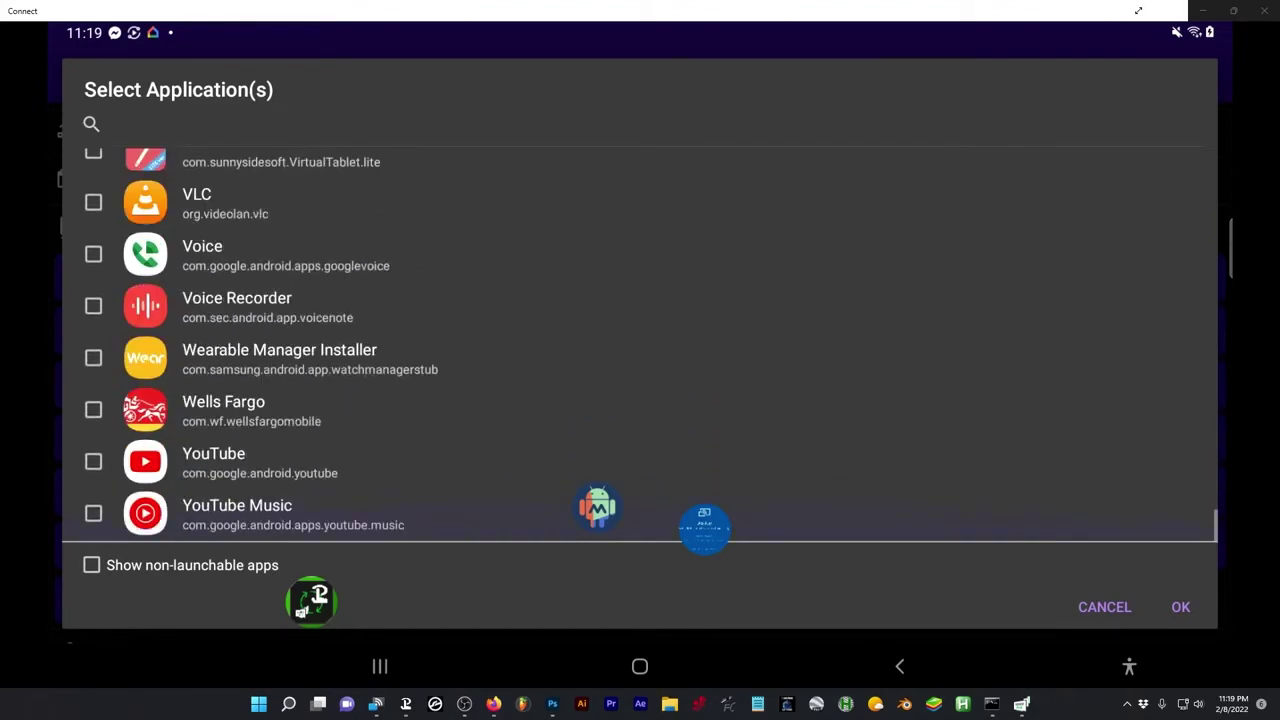
scroll(640, 340, up, 5)
scroll(640, 340, down, 2)
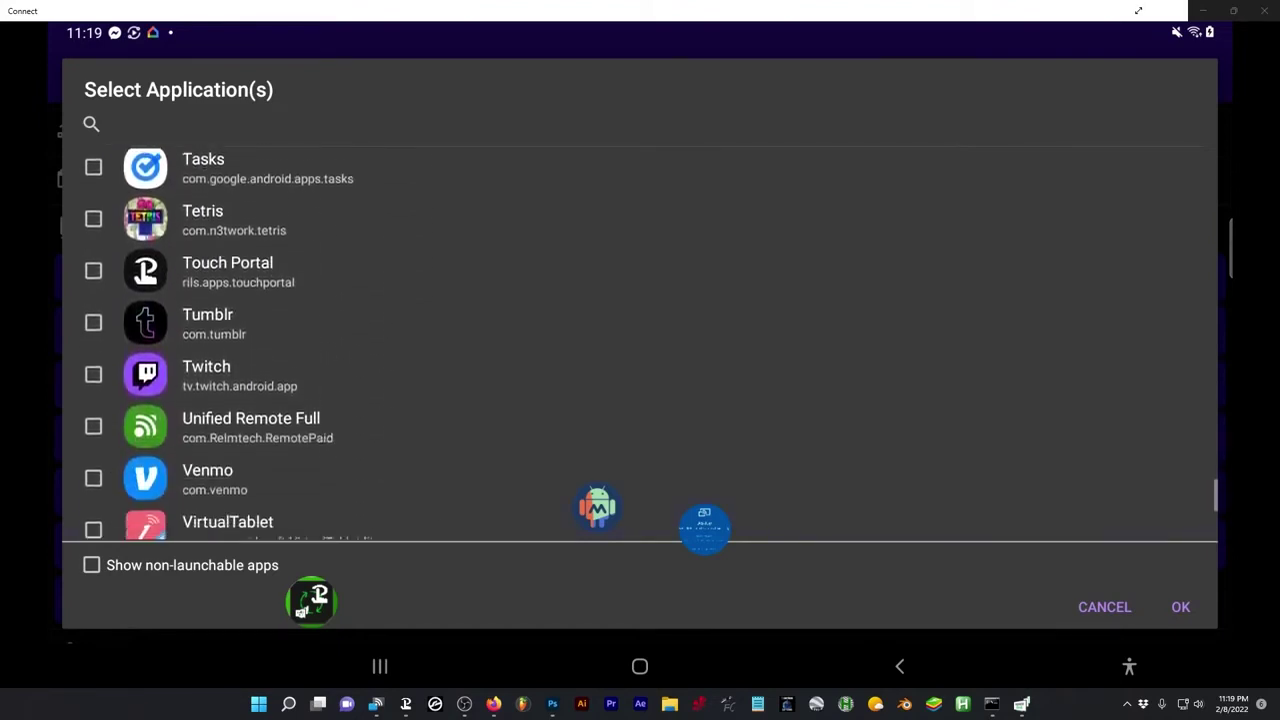
click(228, 260)
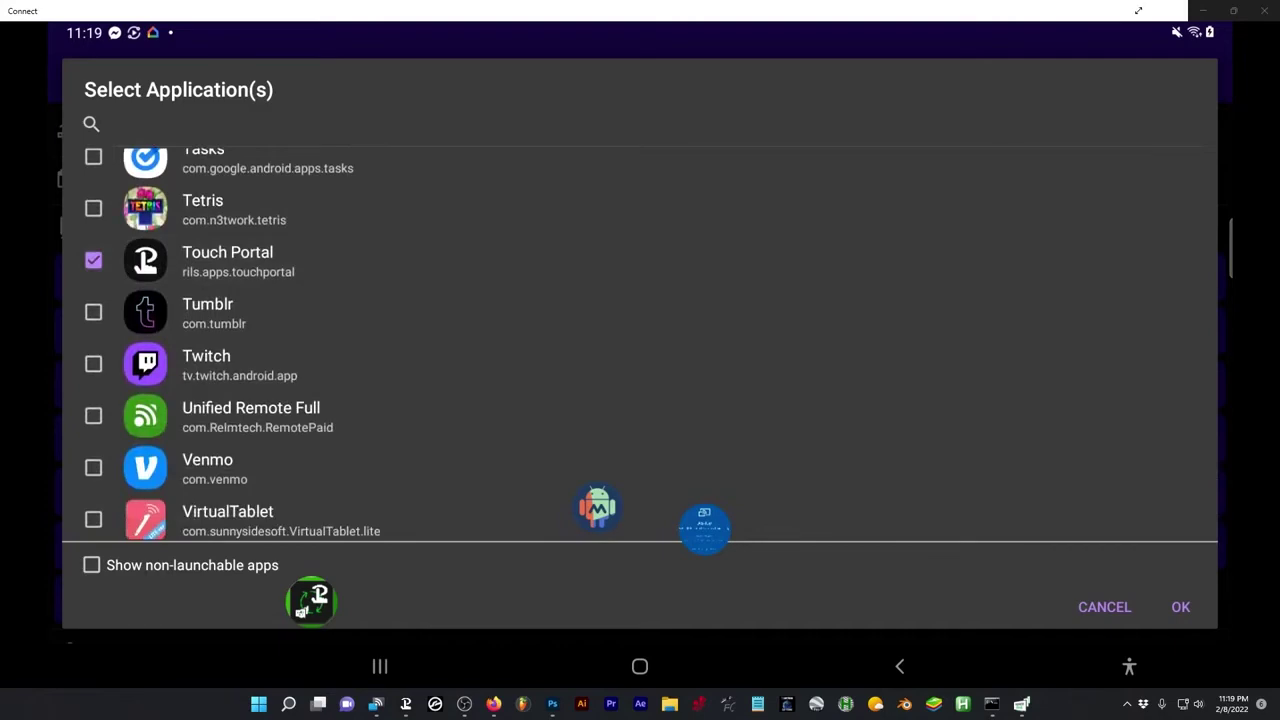
click(1180, 607)
click(1173, 439)
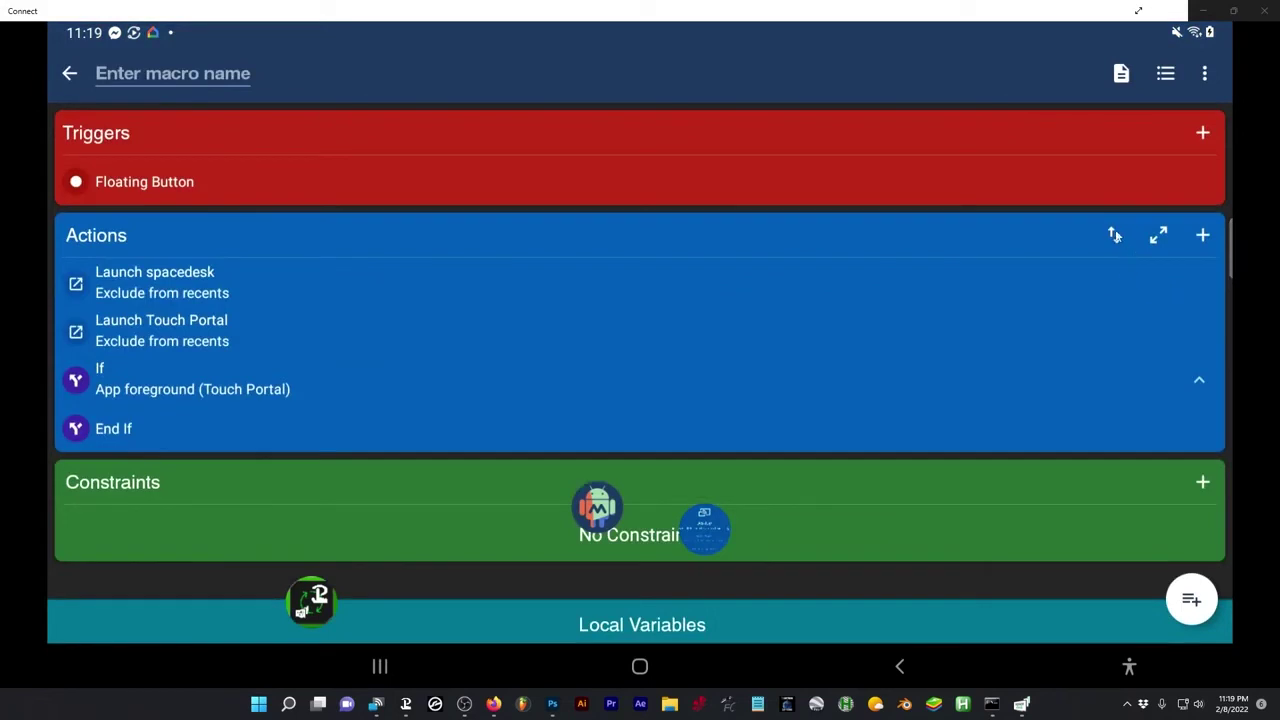
Rearrange the actions and add an Else clause so Launch spacedesk sits under If and Launch Touch Portal under Else.
click(1115, 235)
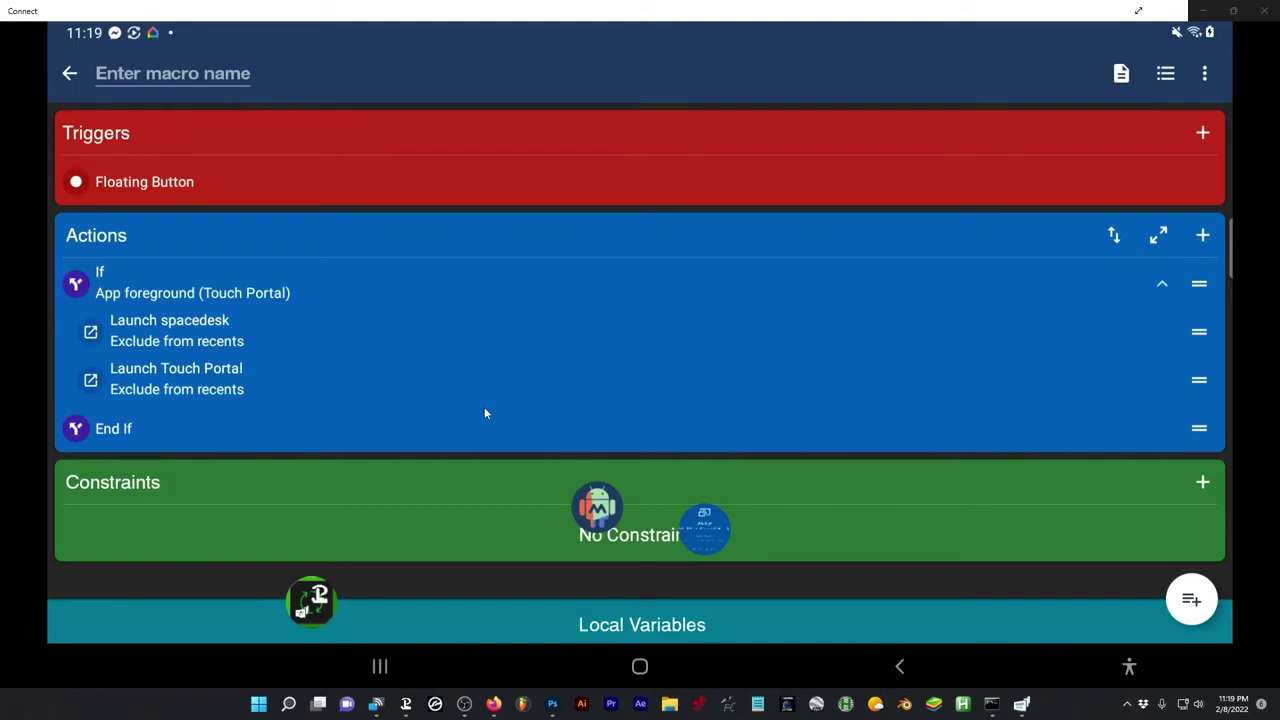
click(108, 287)
scroll(639, 368, down, 1)
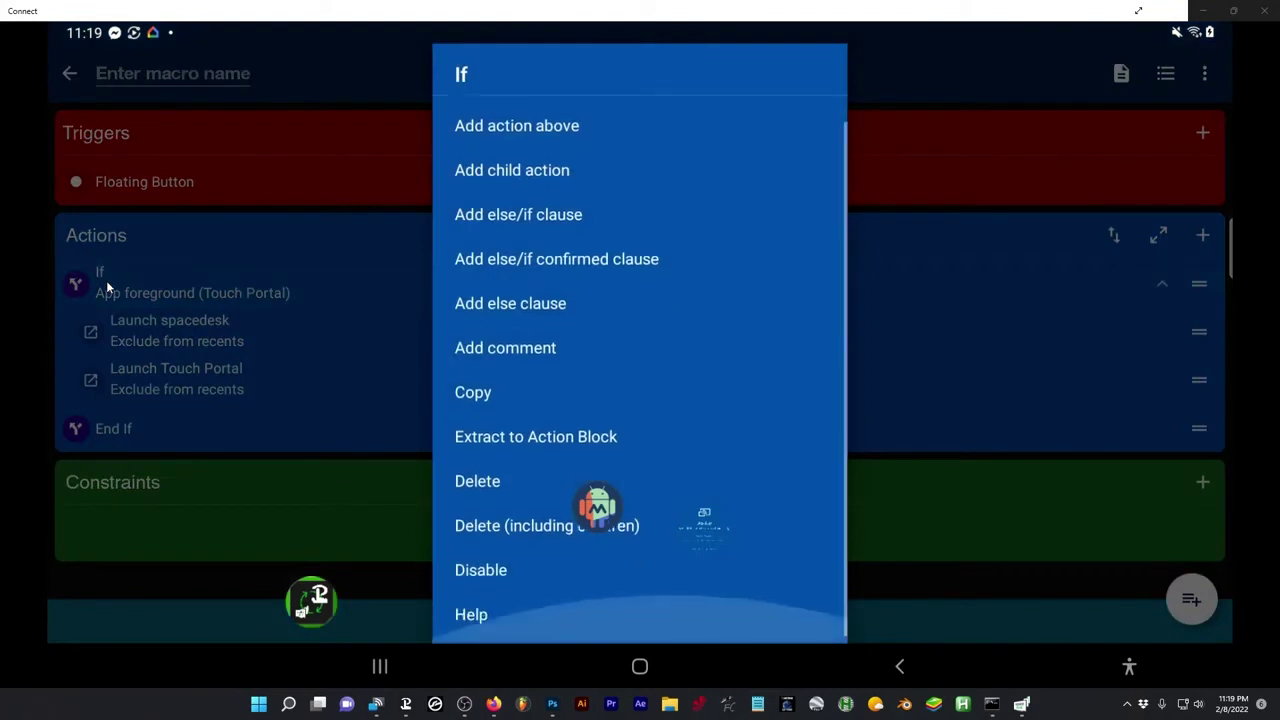
click(510, 304)
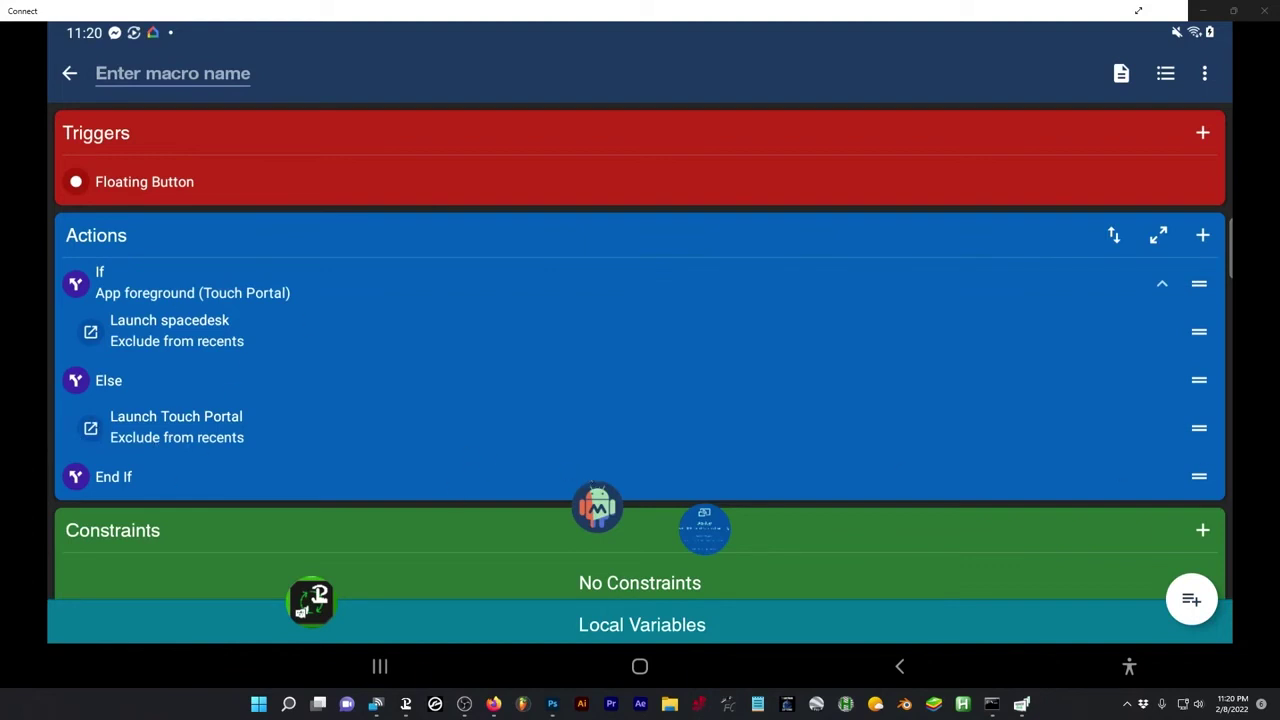
Save the changes to the unnamed floating button macro.
click(1205, 76)
key(Up)
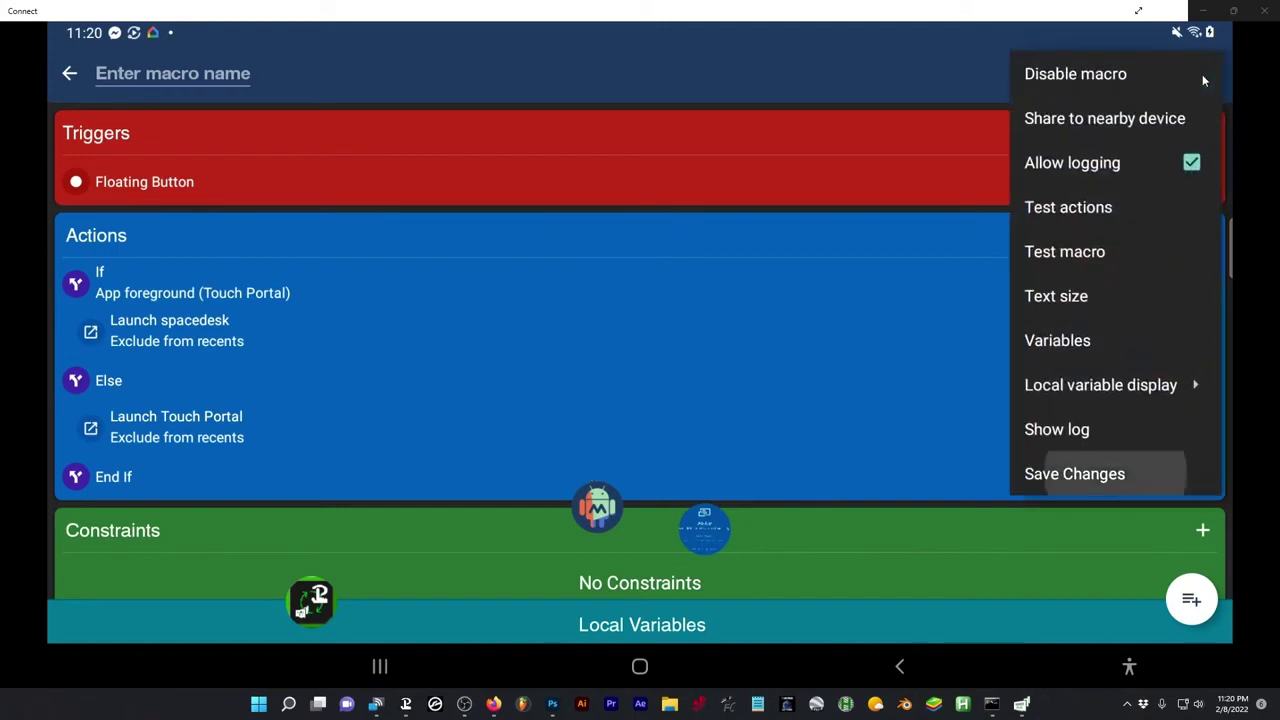
key(Return)
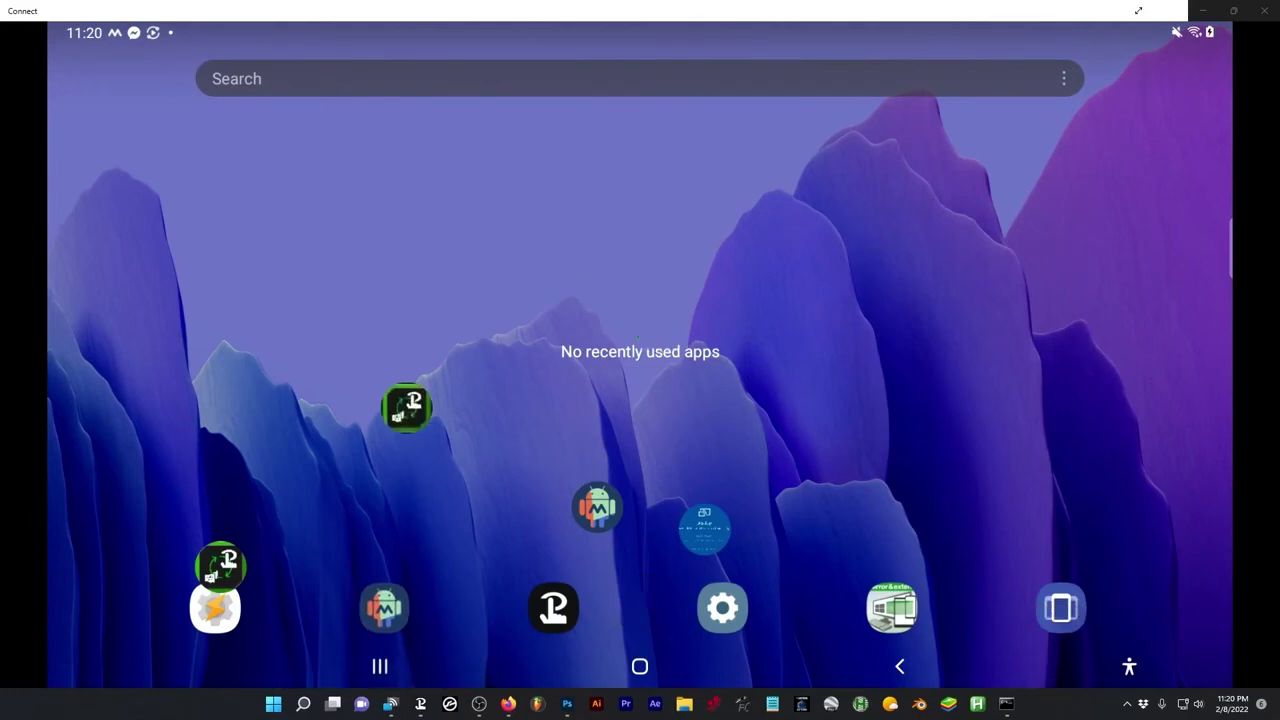
Remove all the MacroDroid floating buttons from the tablet screen to disable their macros.
click(380, 666)
drag(596, 507, 634, 614)
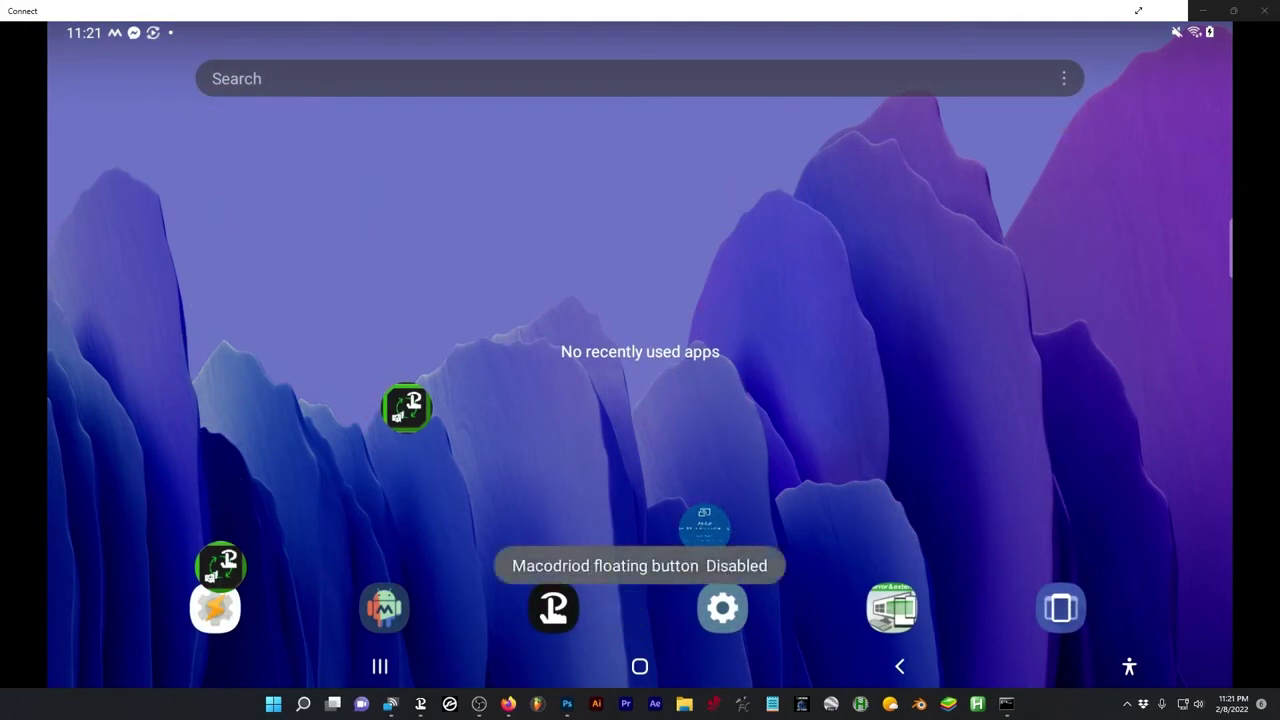
drag(406, 407, 623, 609)
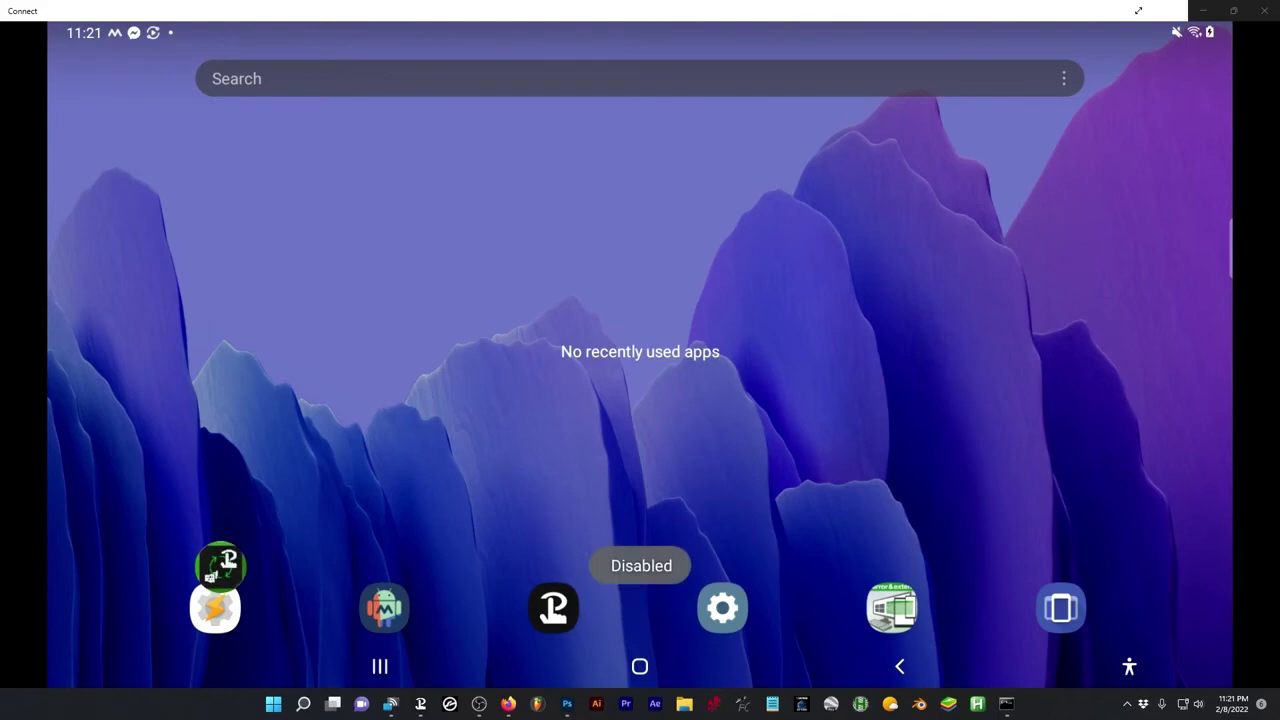
drag(220, 566, 628, 606)
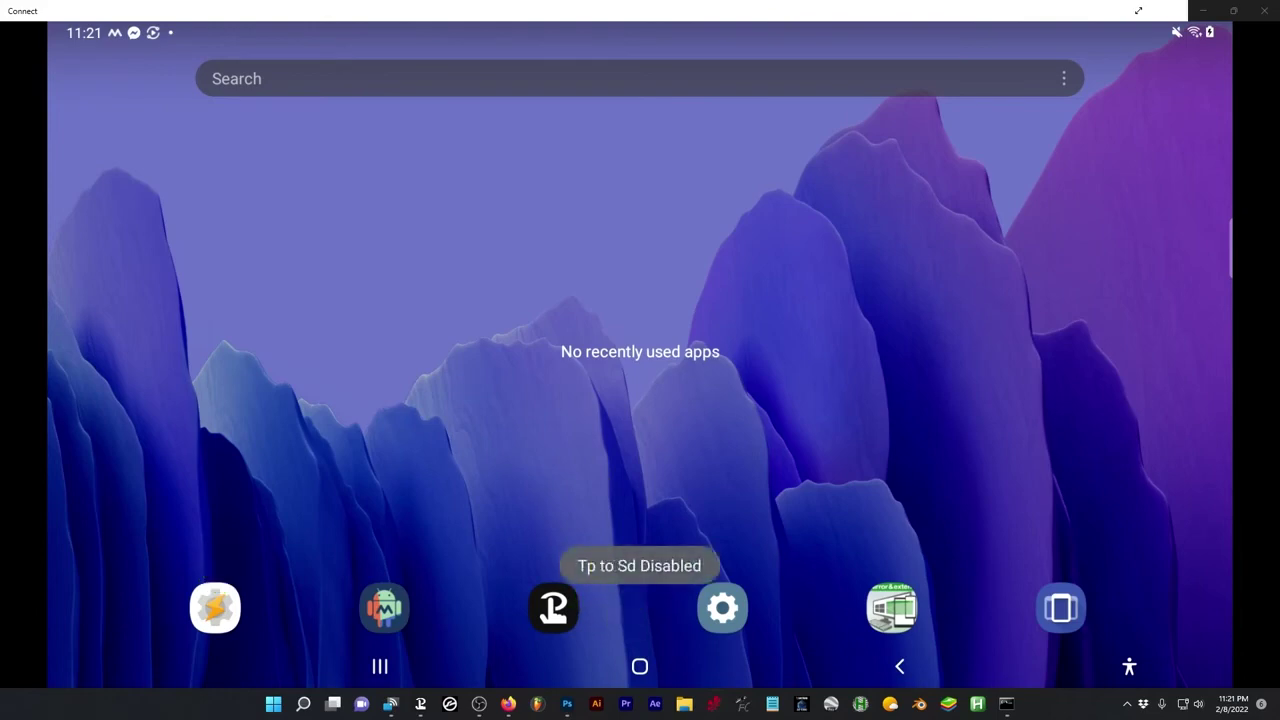
Return to MacroDroid and open the list of macros.
key(Escape)
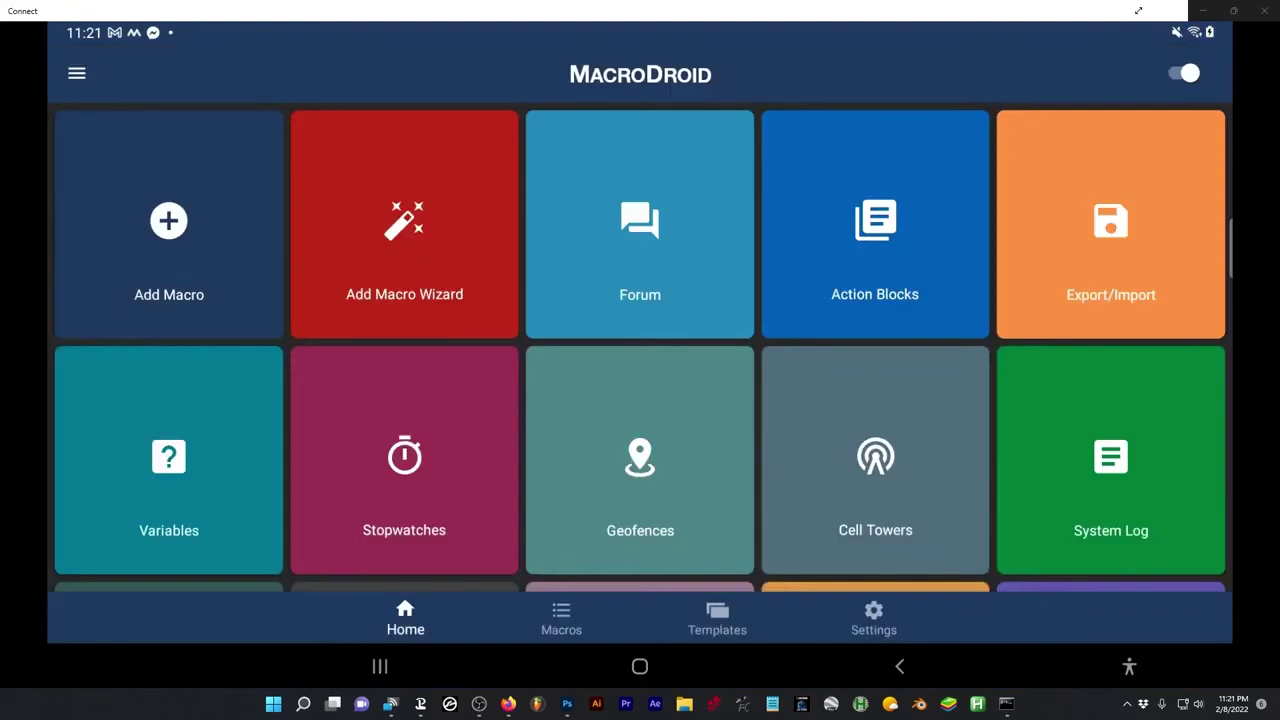
scroll(640, 340, down, 5)
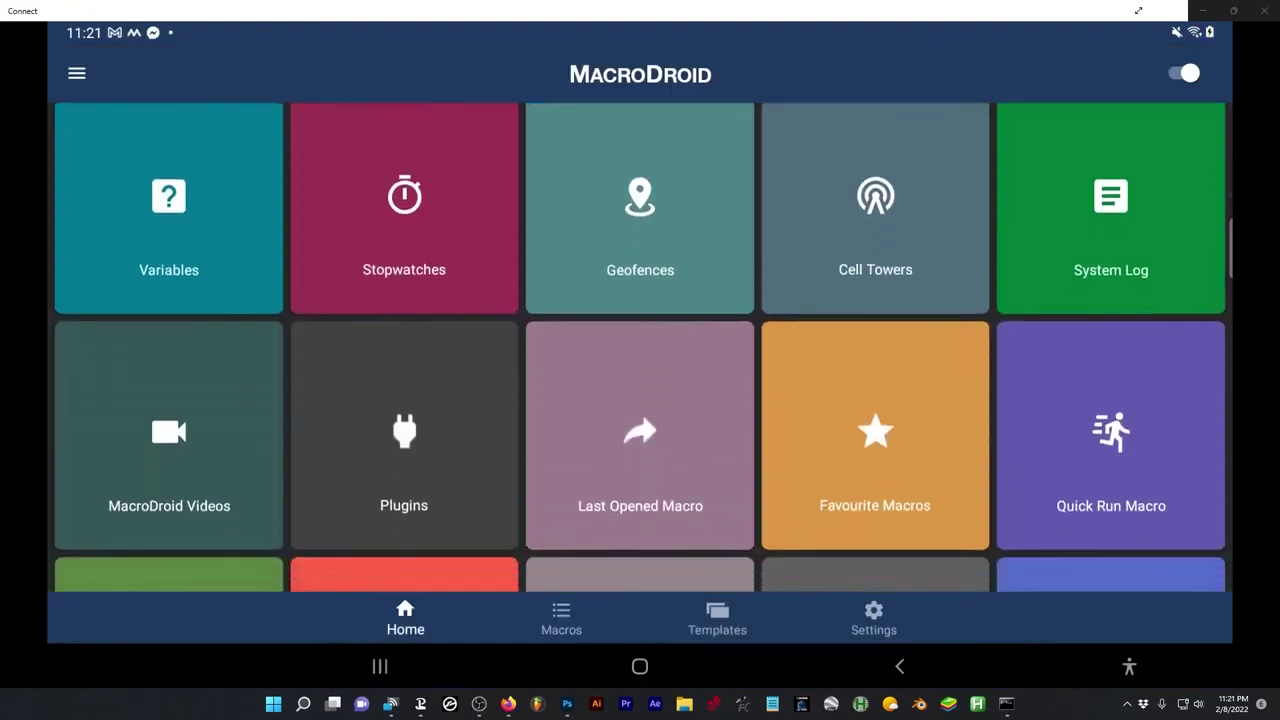
scroll(800, 284, up, 5)
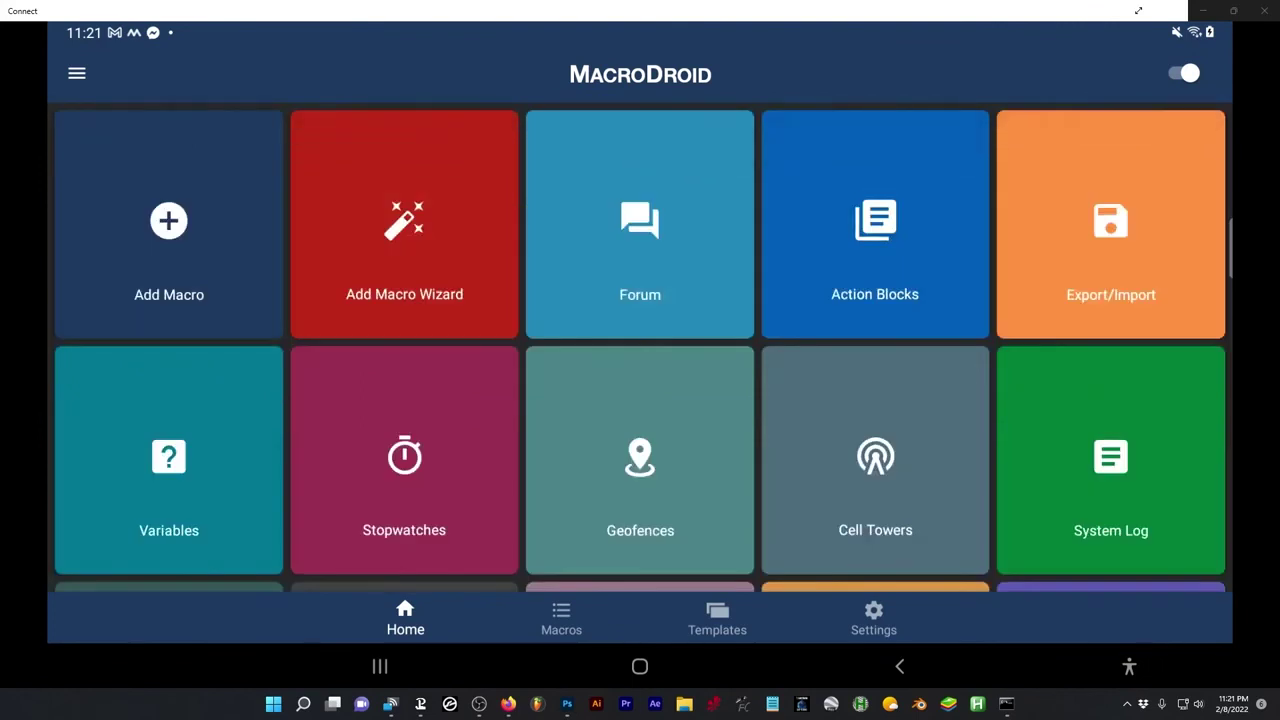
click(561, 617)
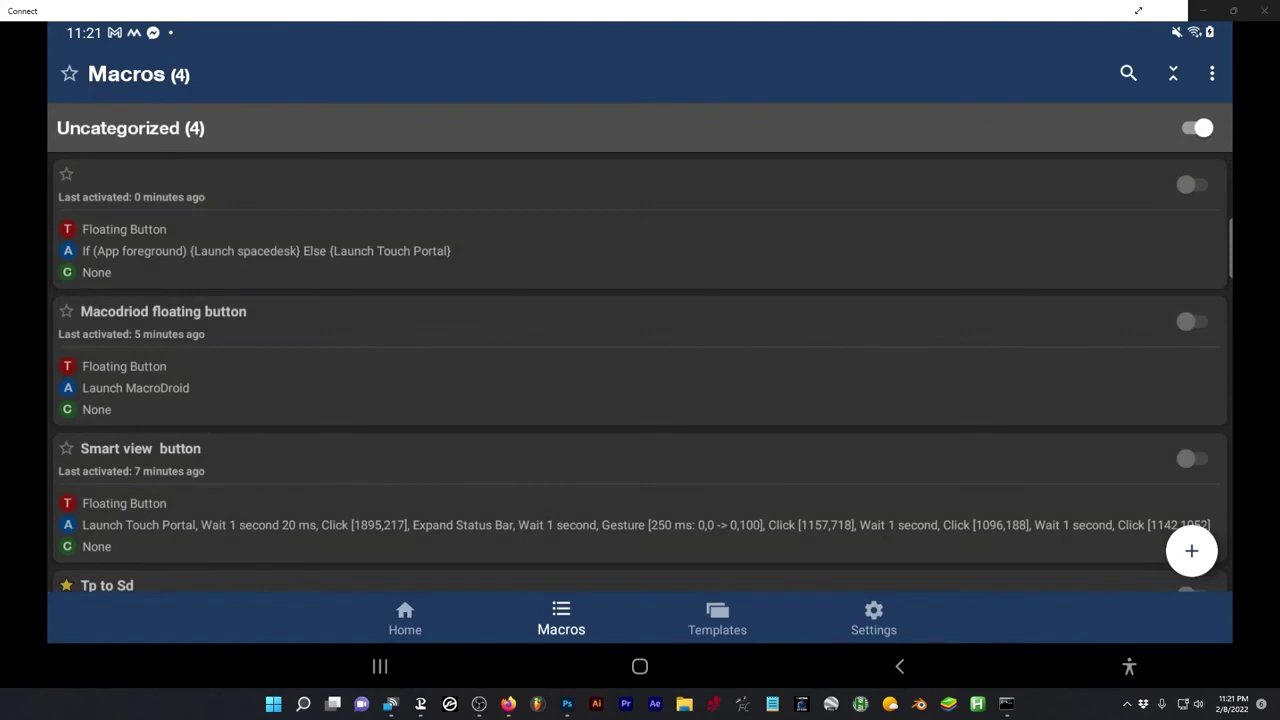
click(1195, 128)
scroll(640, 350, down, 2)
scroll(640, 350, up, 2)
click(1194, 128)
Enable the Tp to Sd macro in the macro list.
scroll(640, 350, down, 2)
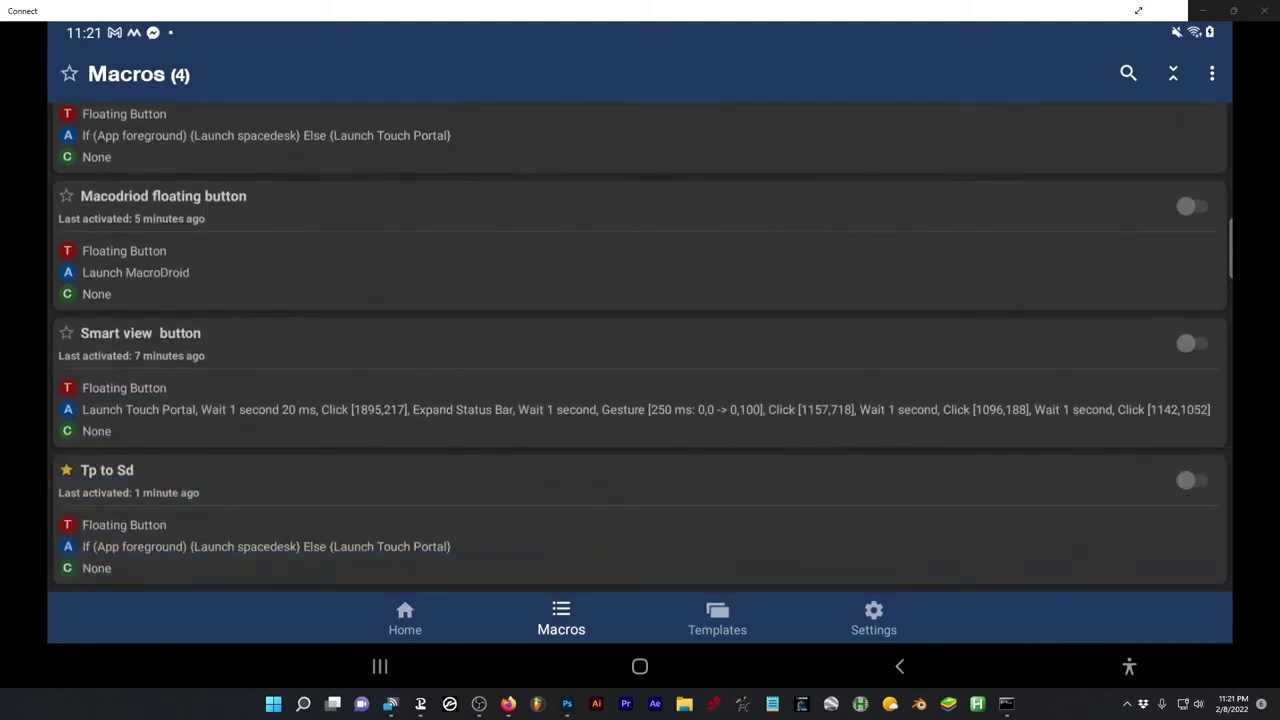
click(1192, 480)
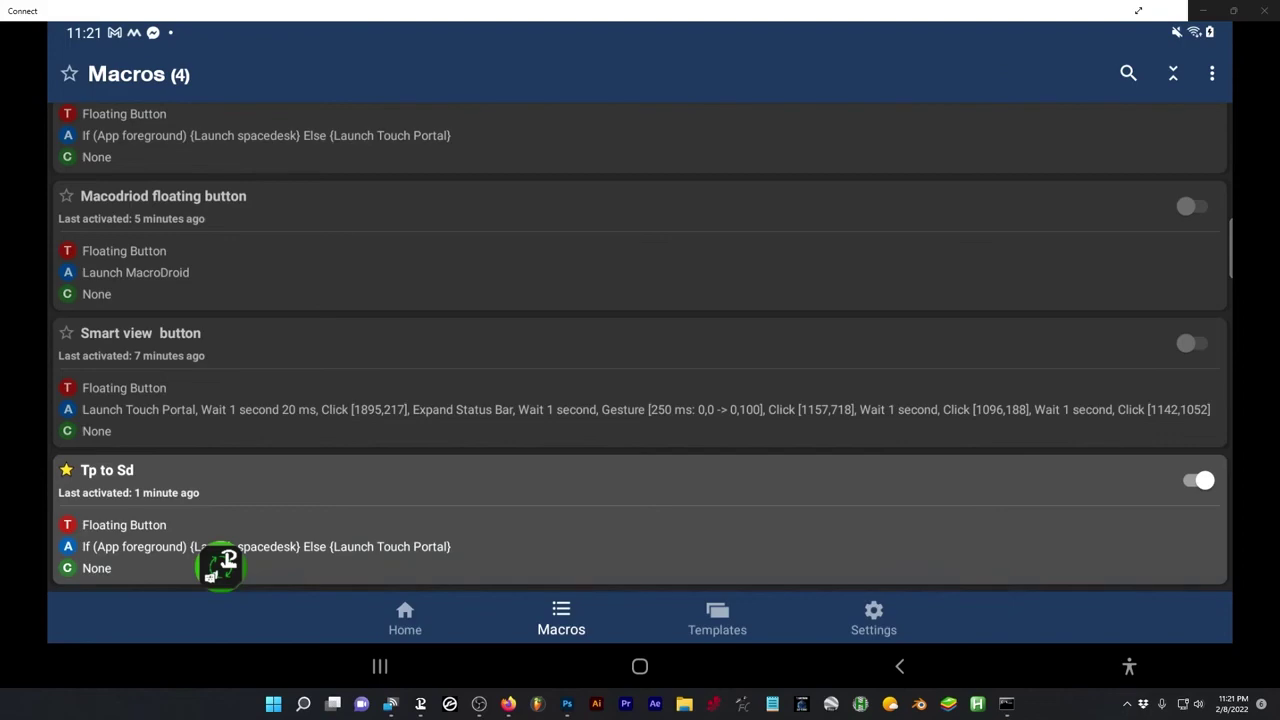
Leave MacroDroid, open the tablet's system Settings and bring up the list of installed apps.
click(640, 666)
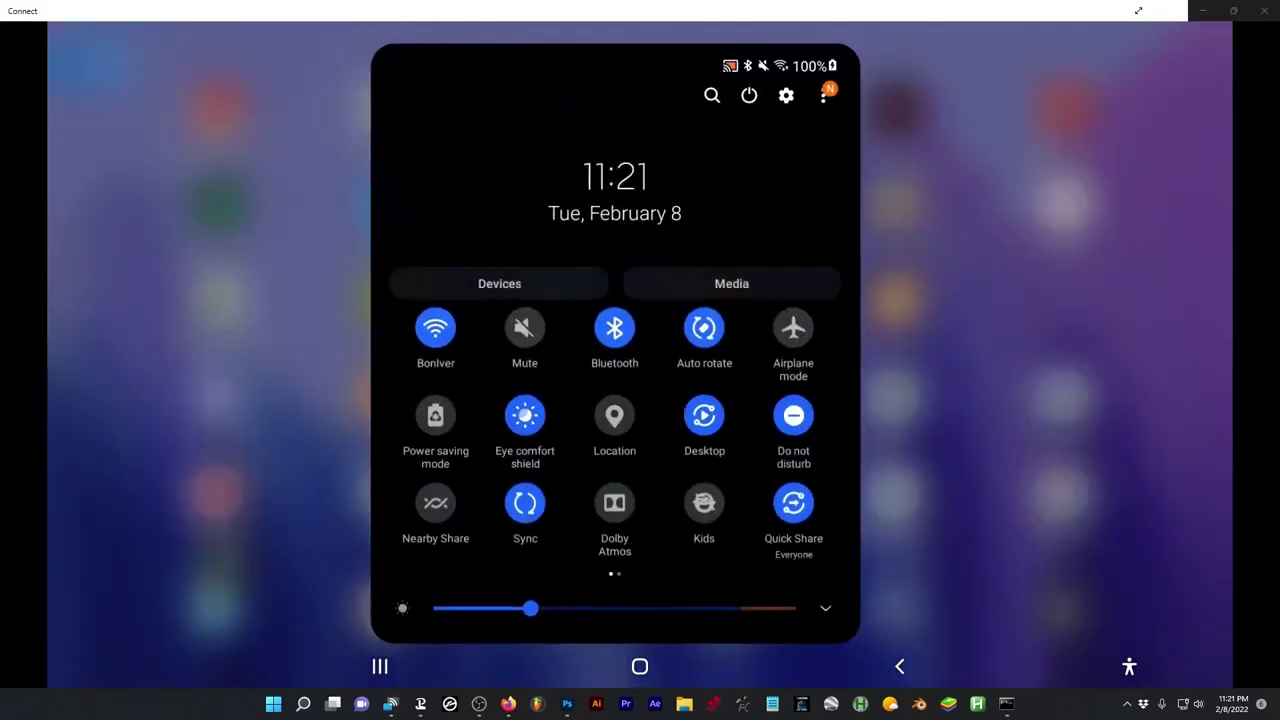
click(786, 95)
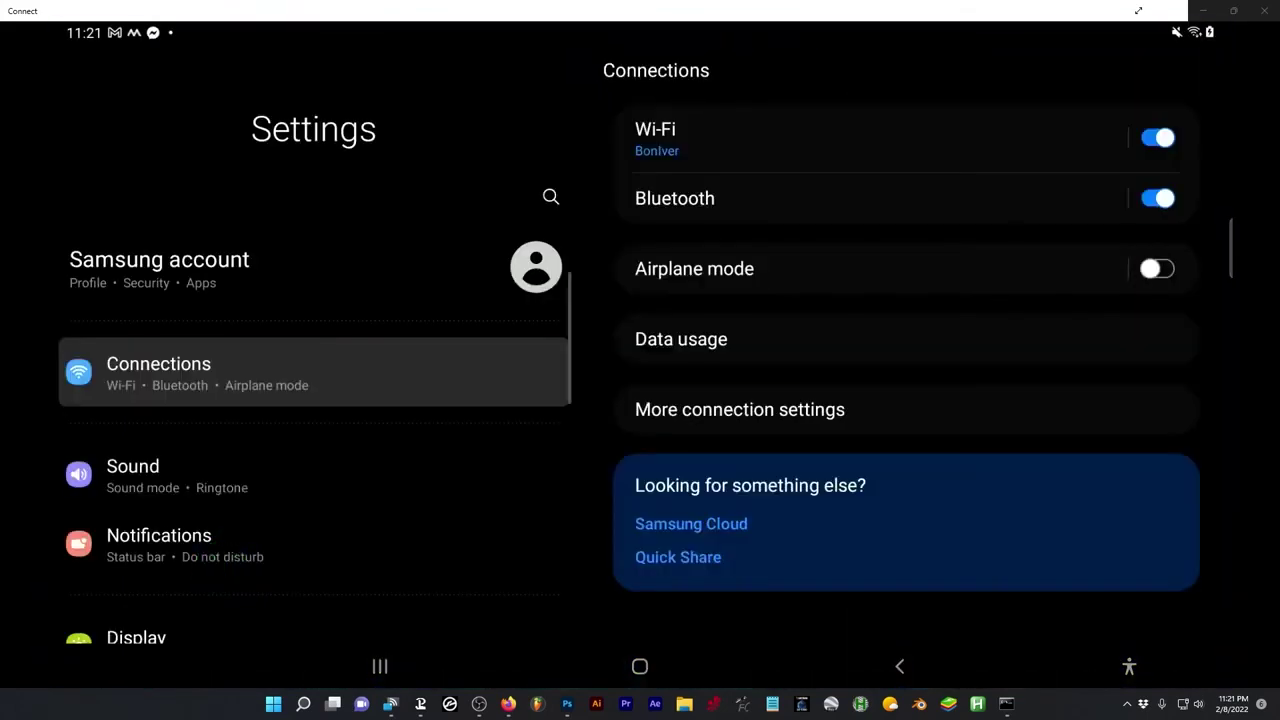
scroll(313, 430, down, 5)
scroll(313, 430, up, 2)
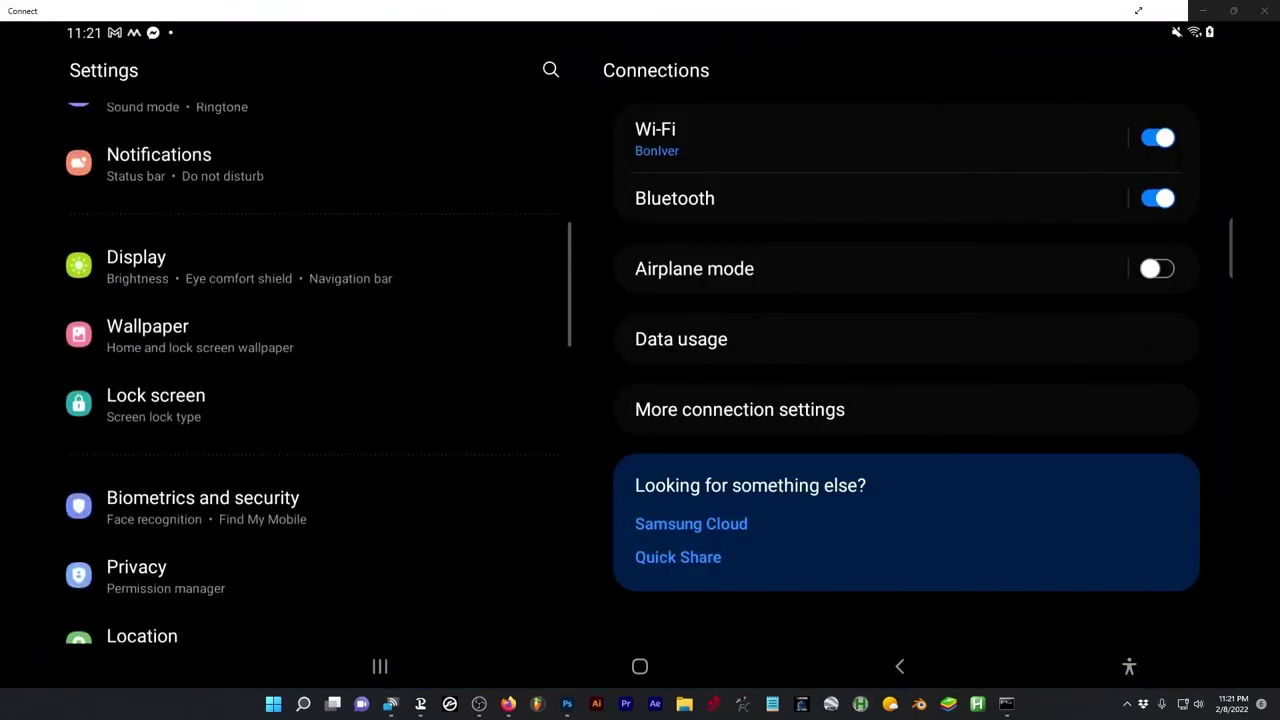
scroll(315, 370, up, 1)
scroll(315, 370, down, 5)
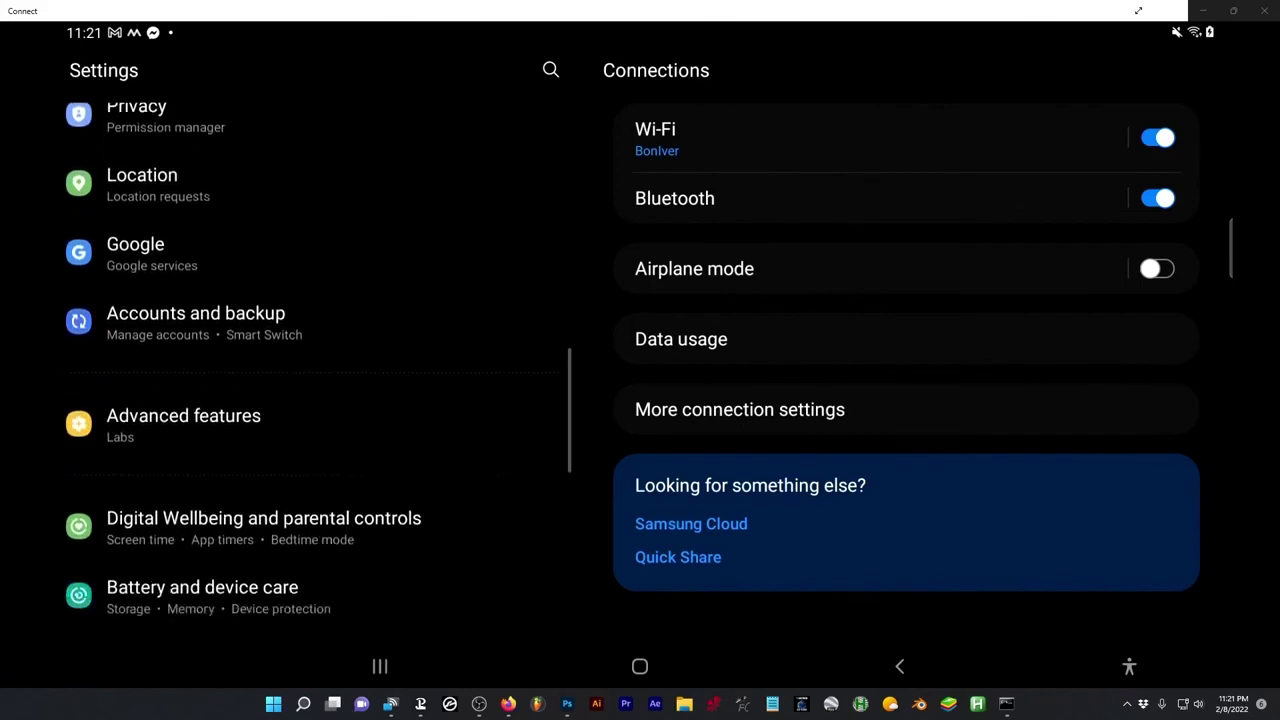
scroll(315, 370, up, 1)
scroll(315, 370, up, 5)
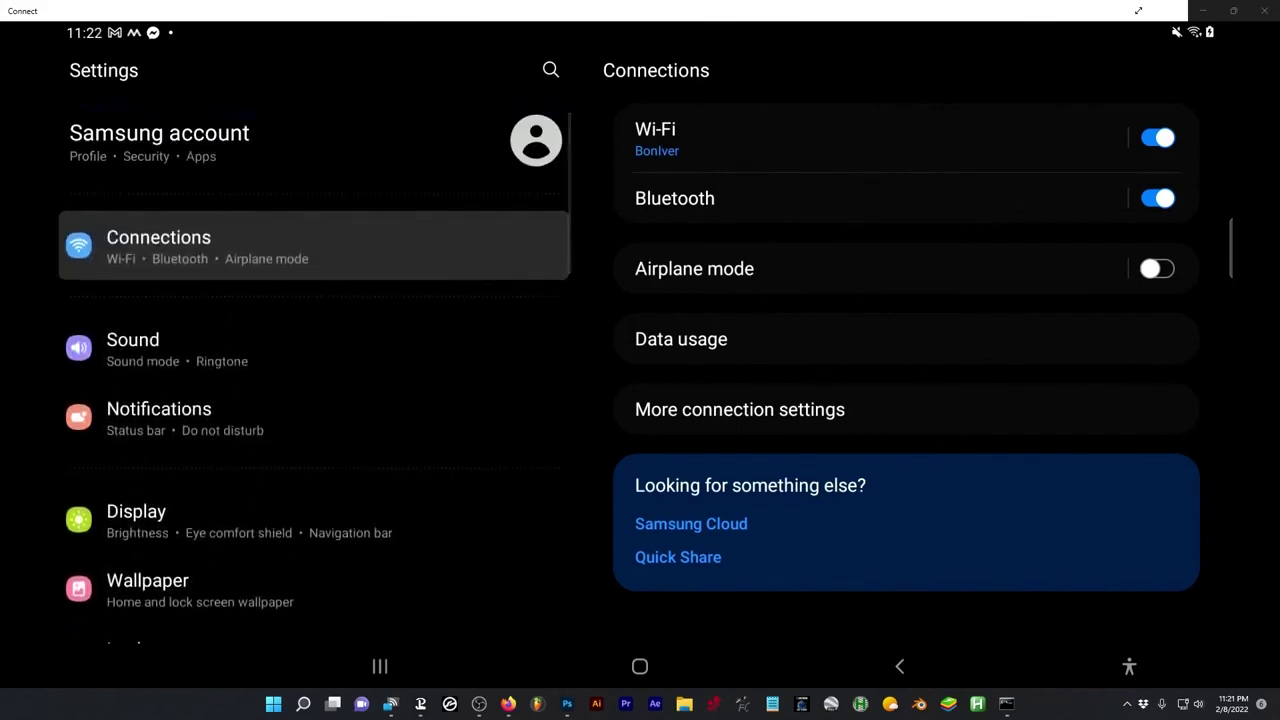
scroll(315, 370, down, 2)
scroll(315, 370, down, 1)
click(551, 70)
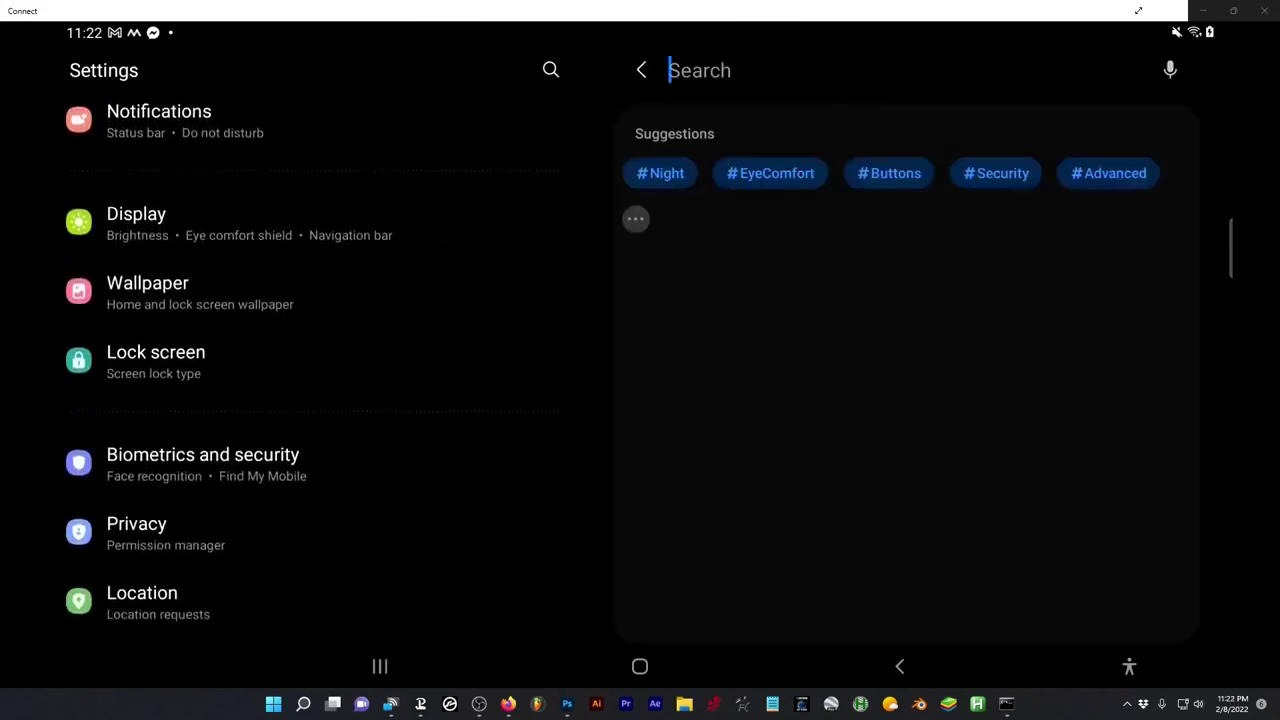
scroll(315, 370, down, 5)
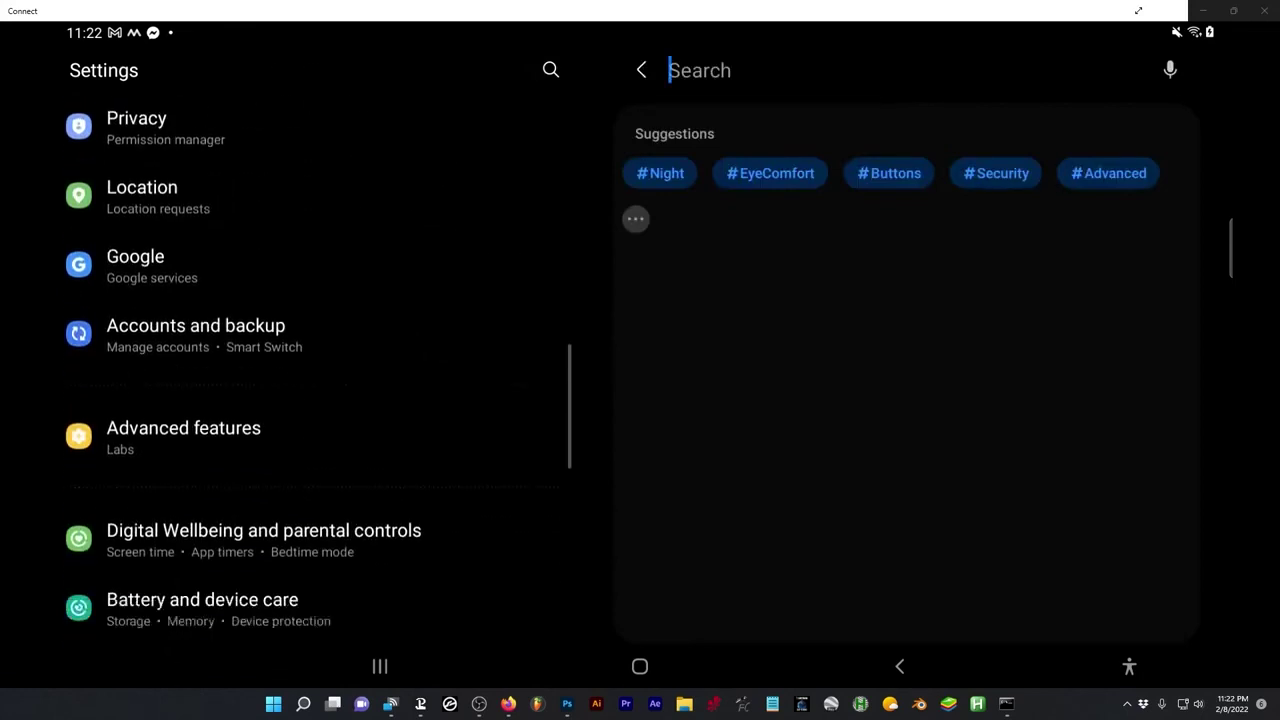
scroll(315, 370, down, 2)
scroll(315, 370, up, 2)
click(294, 342)
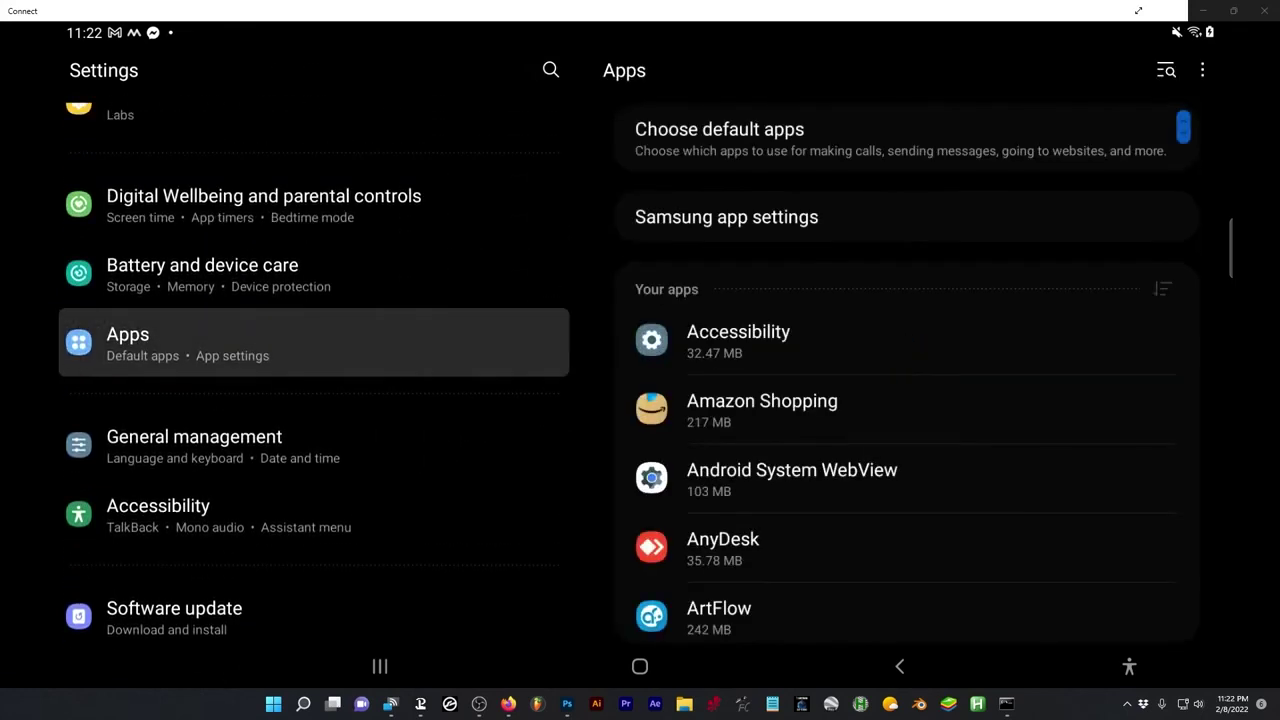
Find MacroDroid among the installed apps and force stop it, accepting the confirmation.
scroll(905, 370, down, 2)
scroll(905, 370, down, 15)
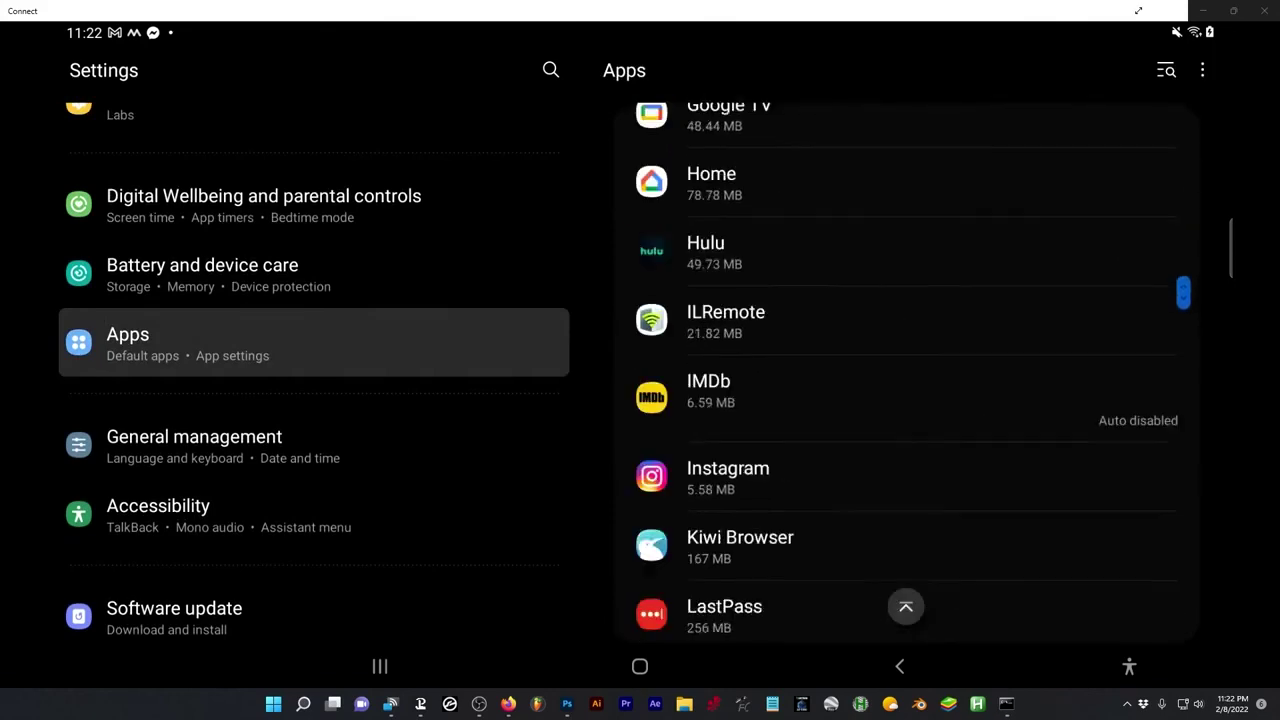
scroll(905, 370, up, 1)
click(905, 378)
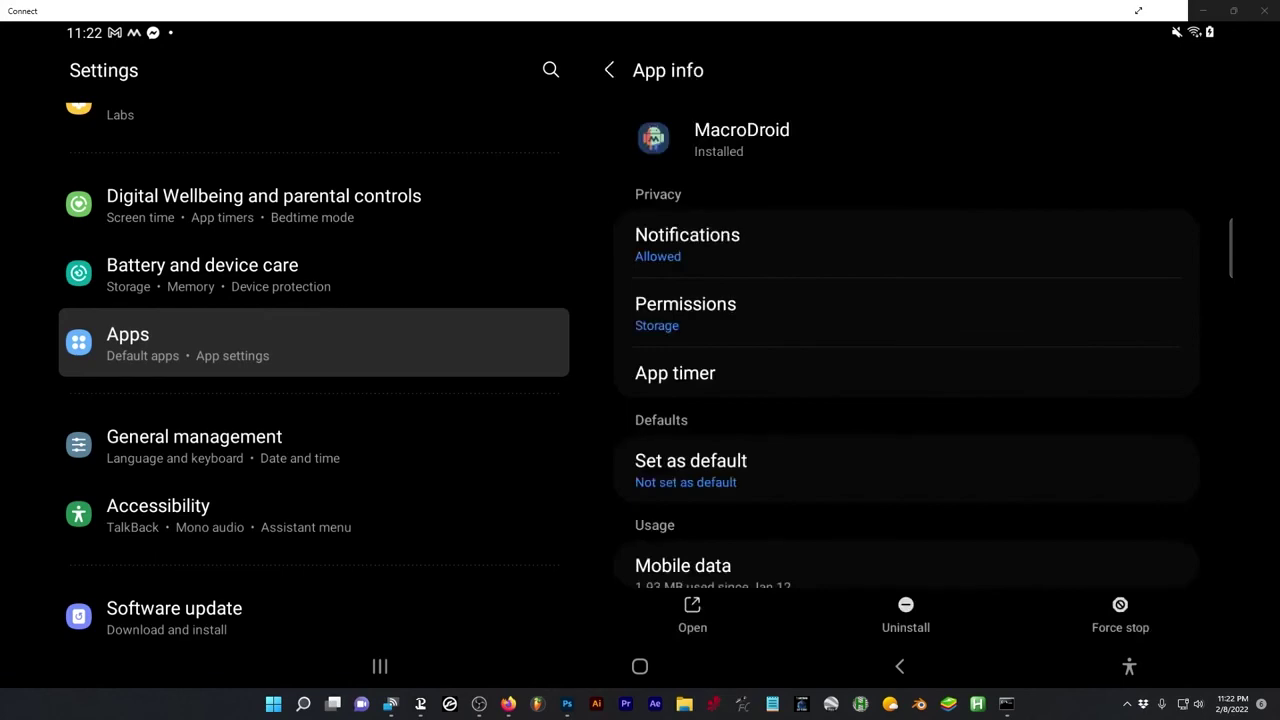
click(1120, 615)
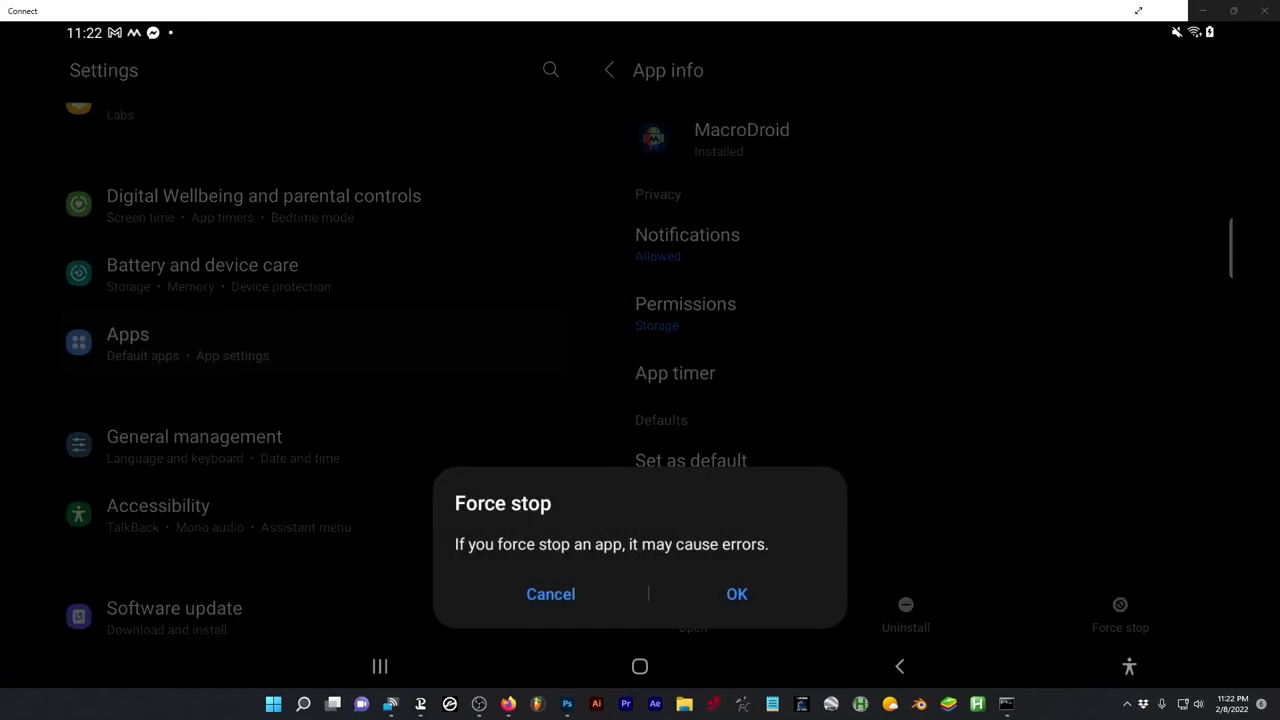
click(736, 594)
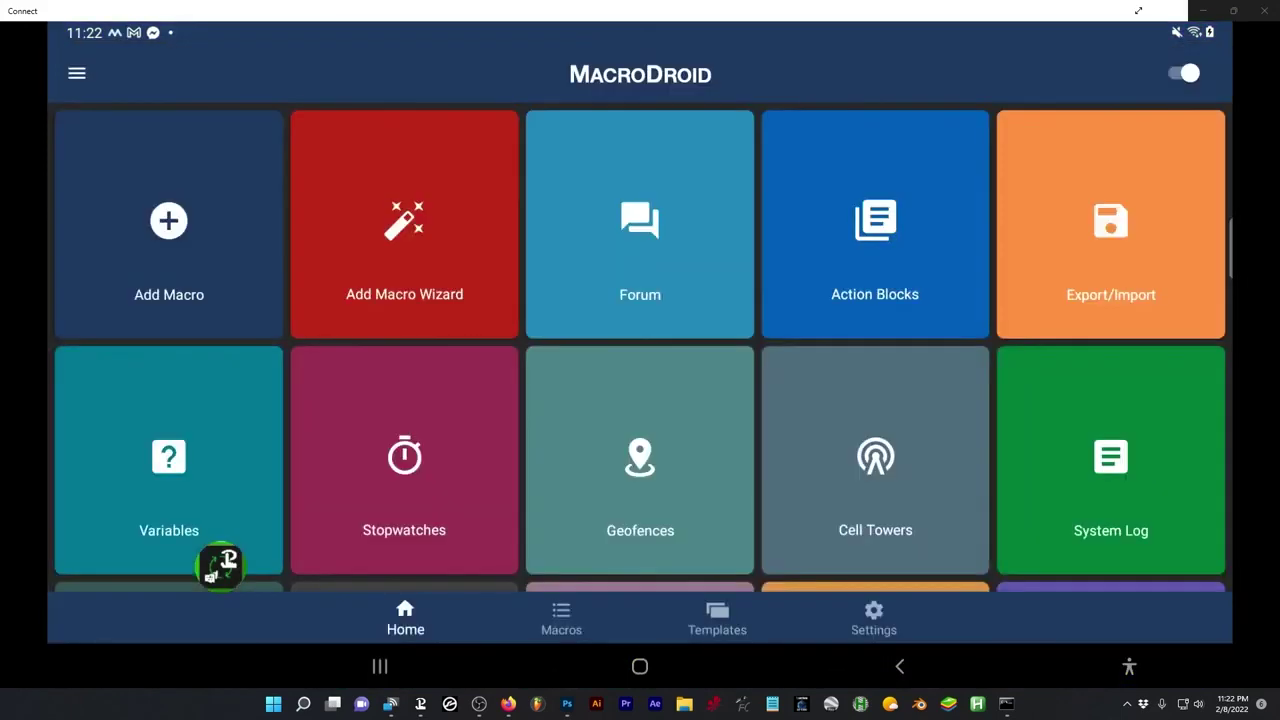
Disable MacroDroid as a whole from its home screen and enable it again.
click(1183, 73)
click(1183, 73)
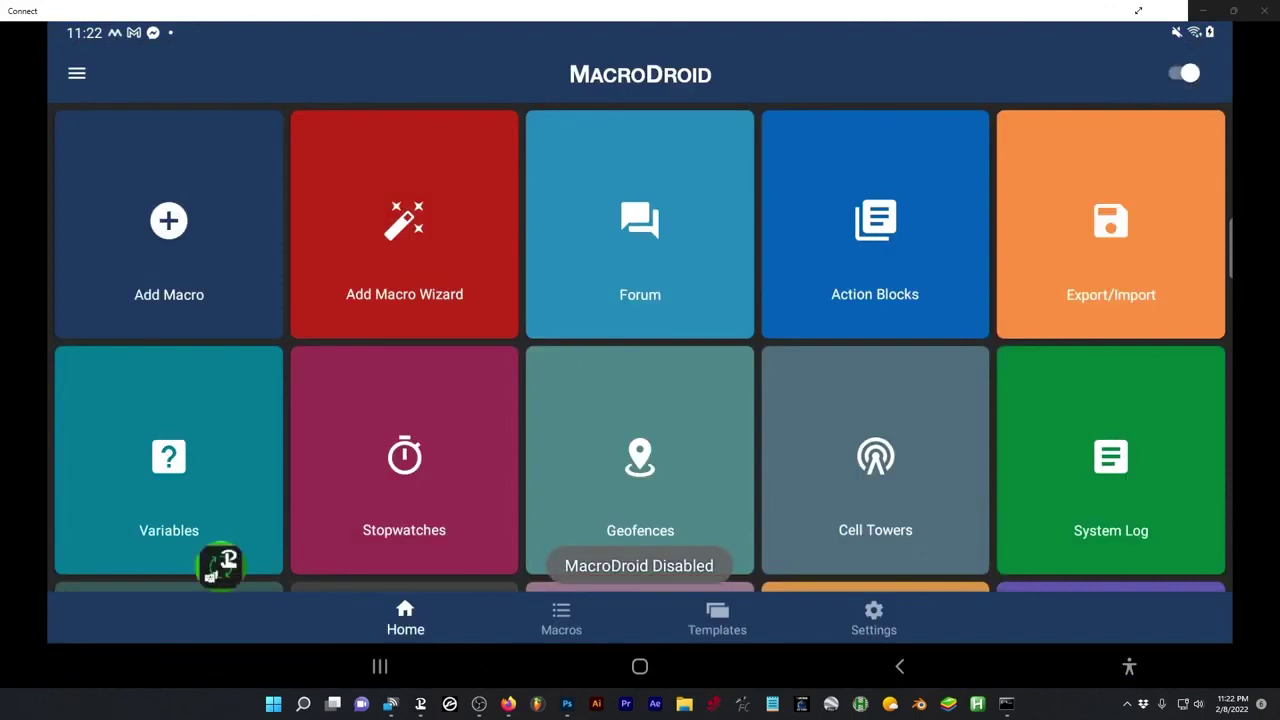
click(1184, 72)
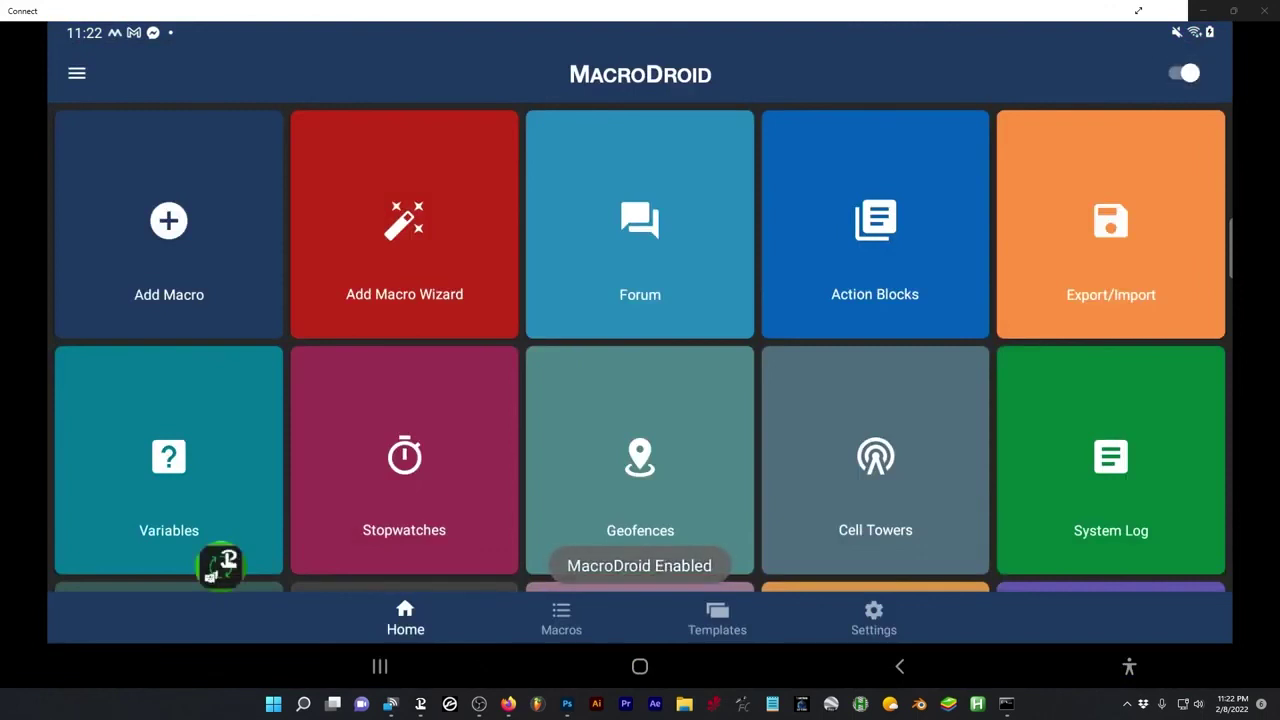